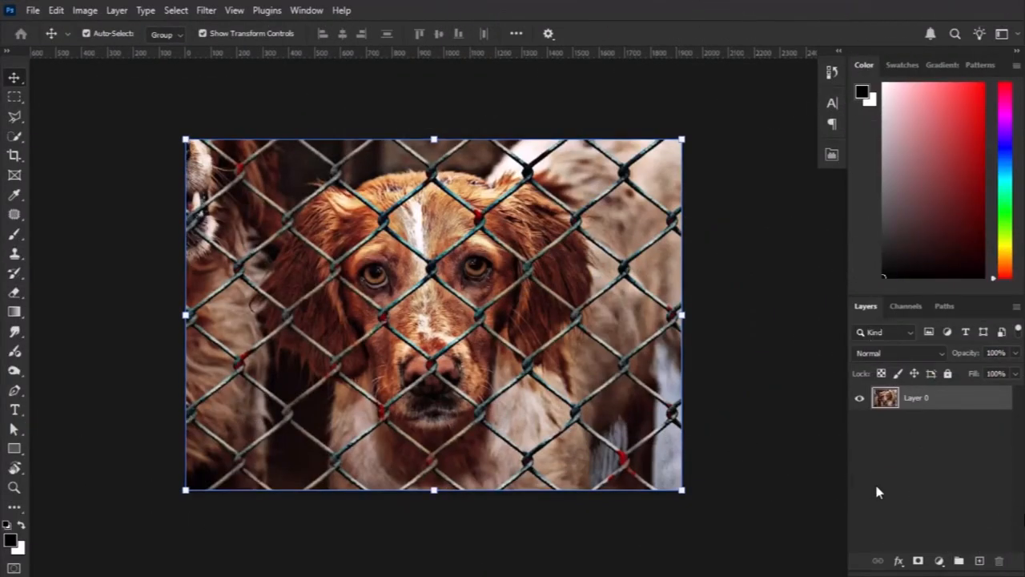
# Add a new blank layer above the dog photo.
pyautogui.click(980, 560)
pyautogui.click(917, 423)
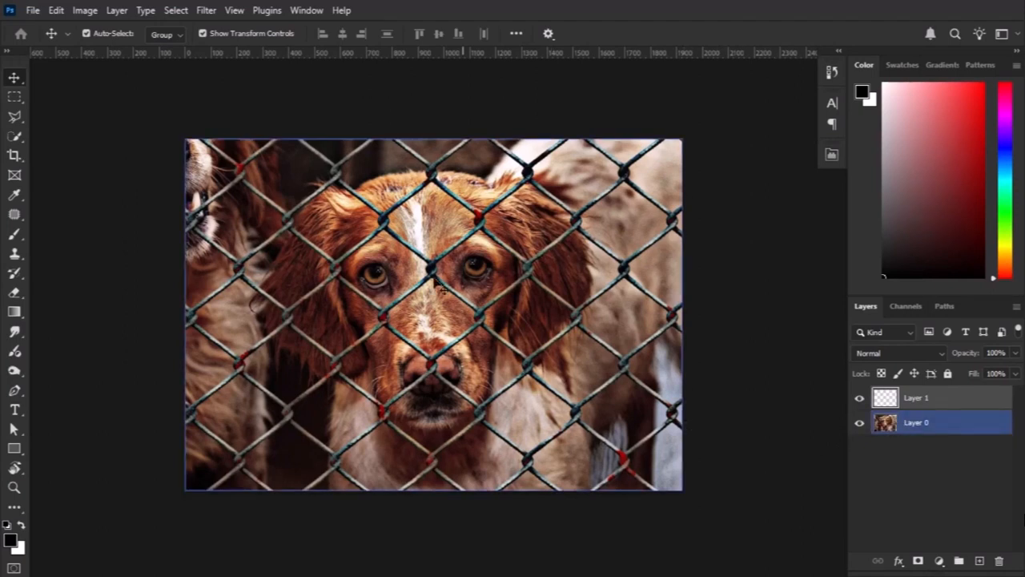
pyautogui.scroll(2, 506, 315)
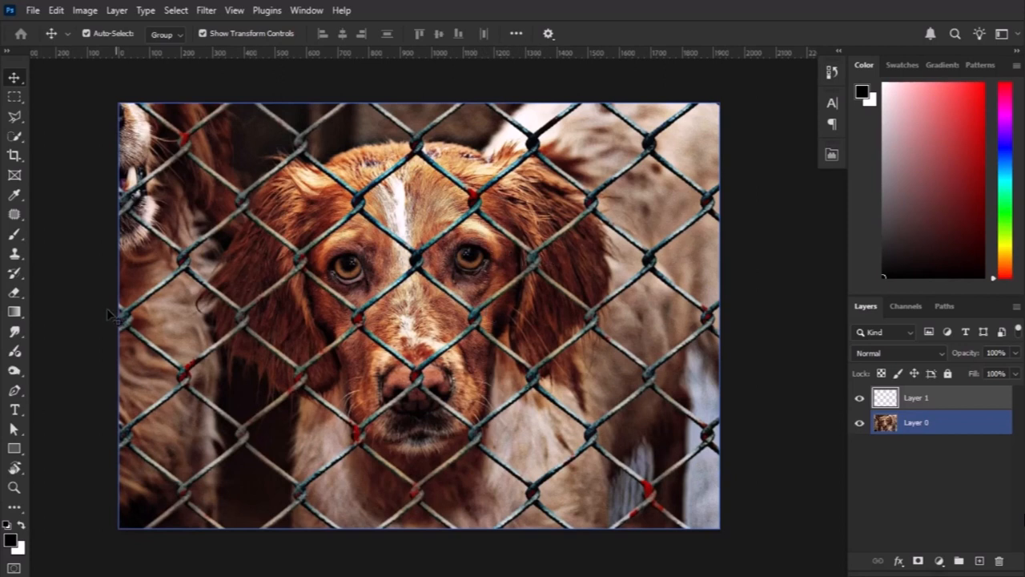
# Choose the Brush tool with the Hard Round tip for painting on the new layer.
pyautogui.click(15, 233)
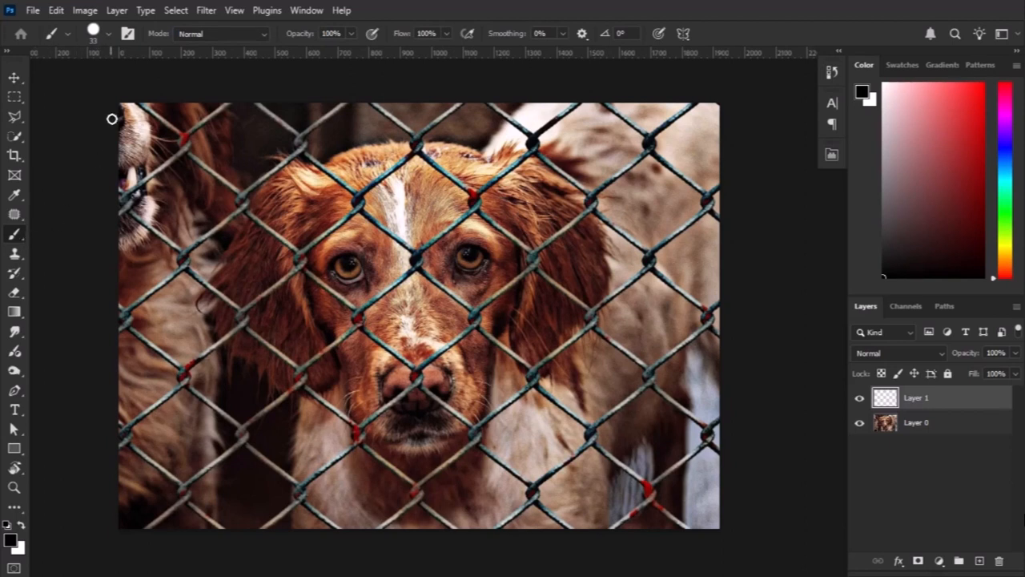
pyautogui.click(110, 34)
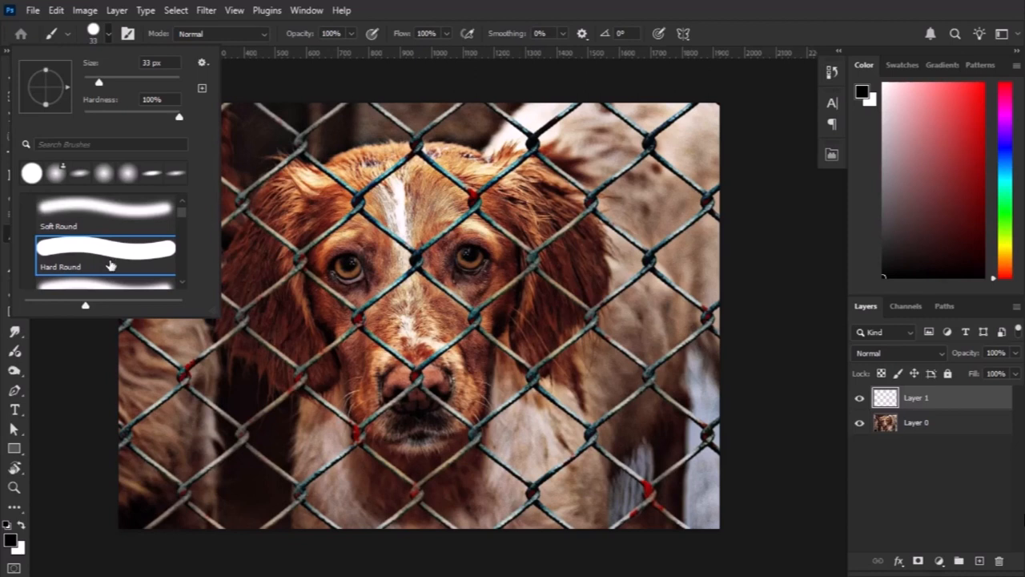
pyautogui.click(103, 254)
# With a 37 px black brush, cover the fence wire near the photo's upper-right corner from the upper edge through its first knot.
pyautogui.scroll(6, 376, 306)
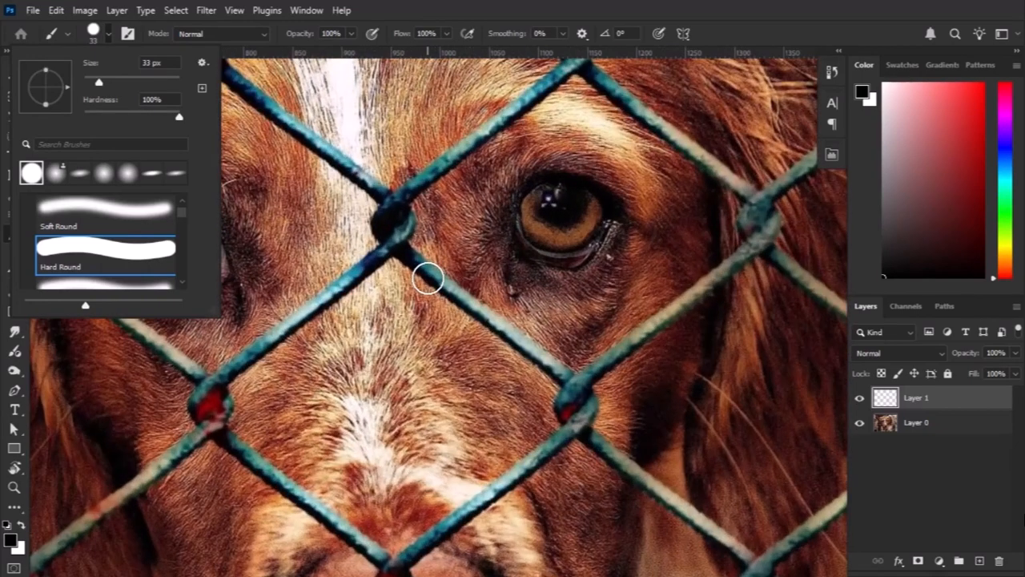
pyautogui.keyDown('alt'); pyautogui.moveTo(428, 278); pyautogui.dragTo(436, 277); pyautogui.keyUp('alt')
pyautogui.moveTo(532, 232); pyautogui.dragTo(498, 282)
pyautogui.moveTo(589, 189); pyautogui.dragTo(468, 320)
pyautogui.scroll(-6, 469, 320)
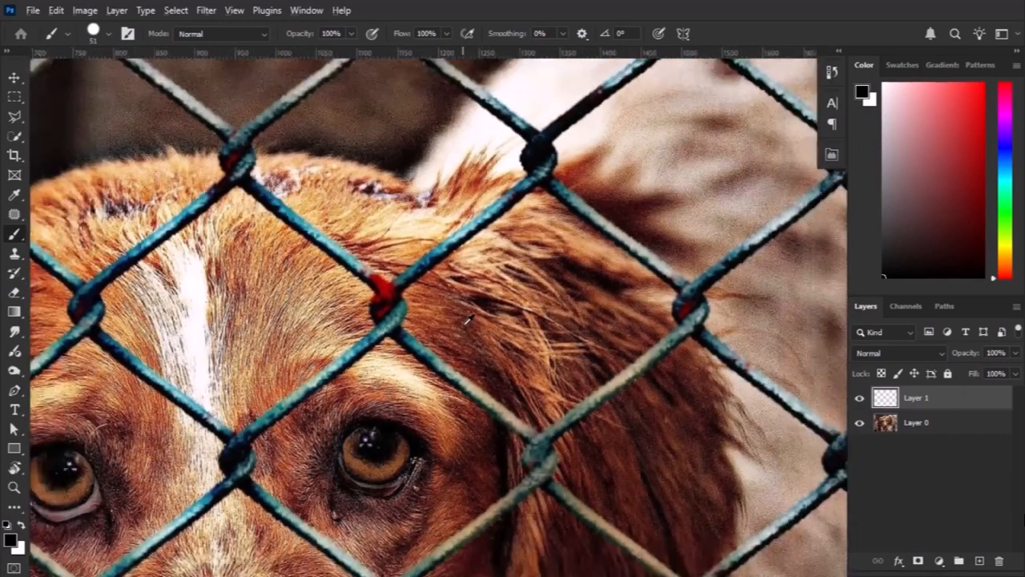
pyautogui.moveTo(650, 267); pyautogui.dragTo(502, 279)
pyautogui.scroll(6, 645, 170)
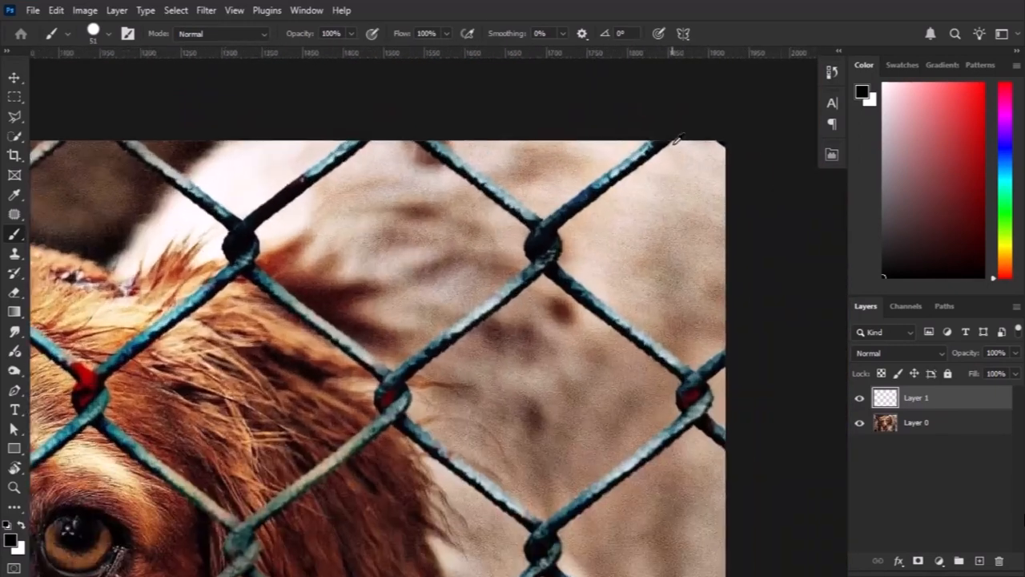
pyautogui.moveTo(671, 142); pyautogui.dragTo(566, 190)
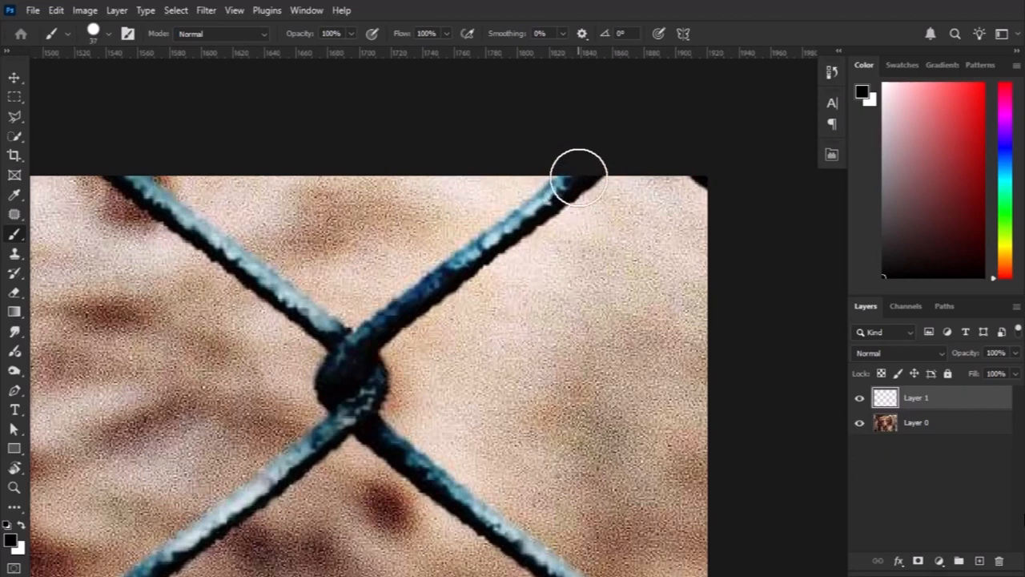
pyautogui.click(573, 187)
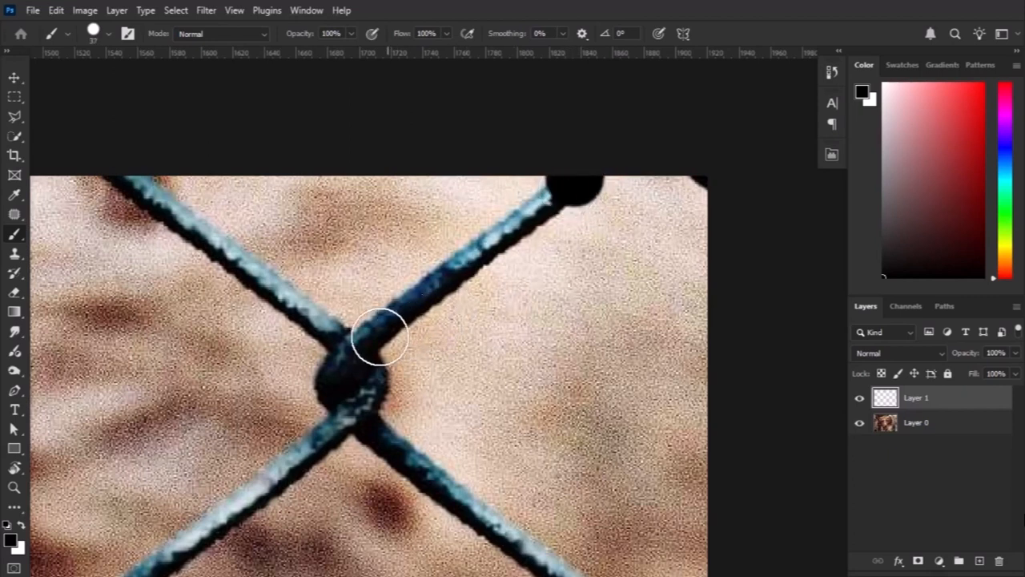
pyautogui.keyDown('shift'); pyautogui.click(368, 341); pyautogui.keyUp('shift')
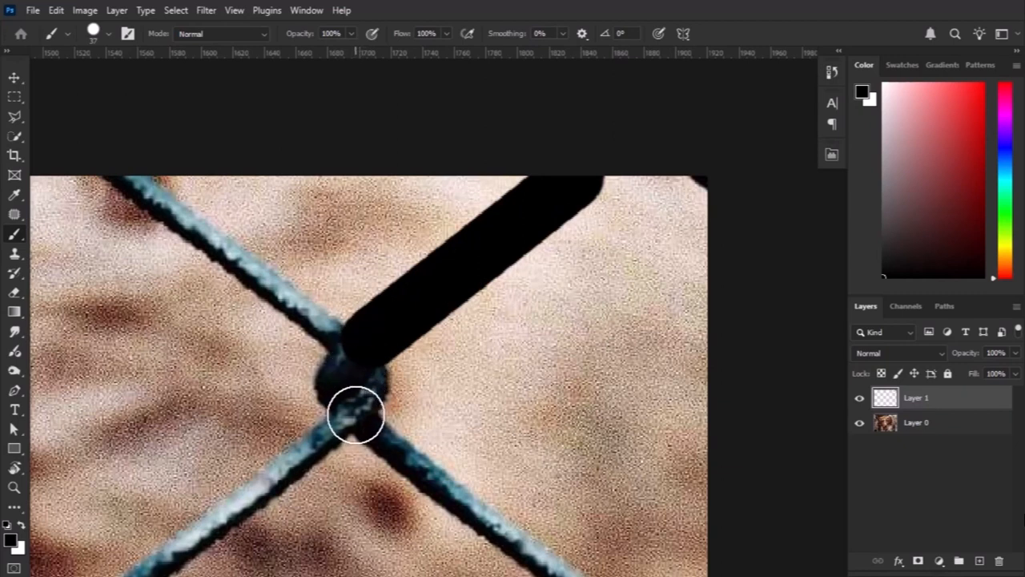
pyautogui.keyDown('shift'); pyautogui.click(353, 412); pyautogui.keyUp('shift')
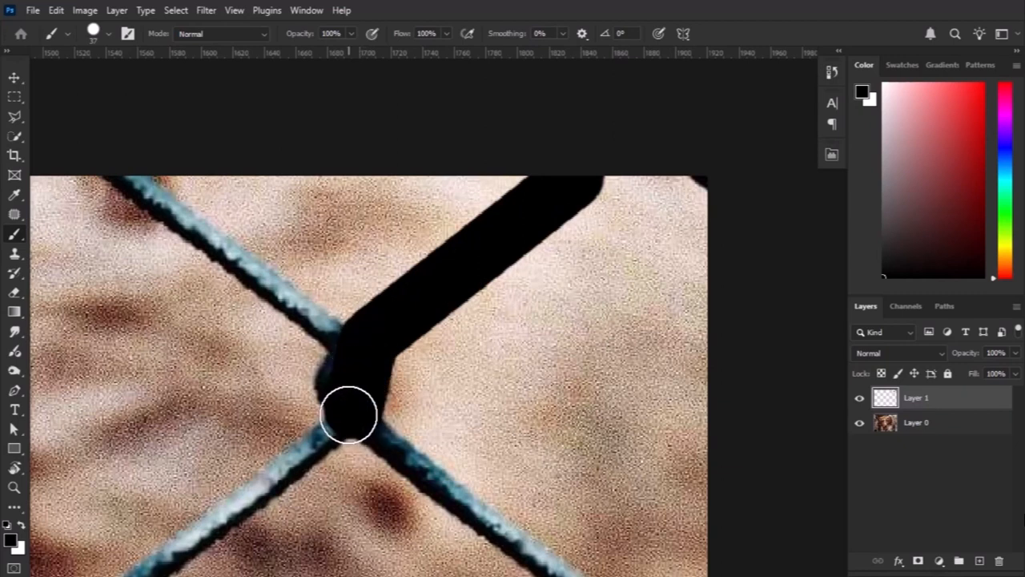
# Extend the black line along the same wire through the knot at the ear's outer edge and the one on the ear.
pyautogui.moveTo(267, 476)
pyautogui.mouseDown()
pyautogui.moveTo(361, 350)
pyautogui.moveTo(458, 274)
pyautogui.mouseUp()
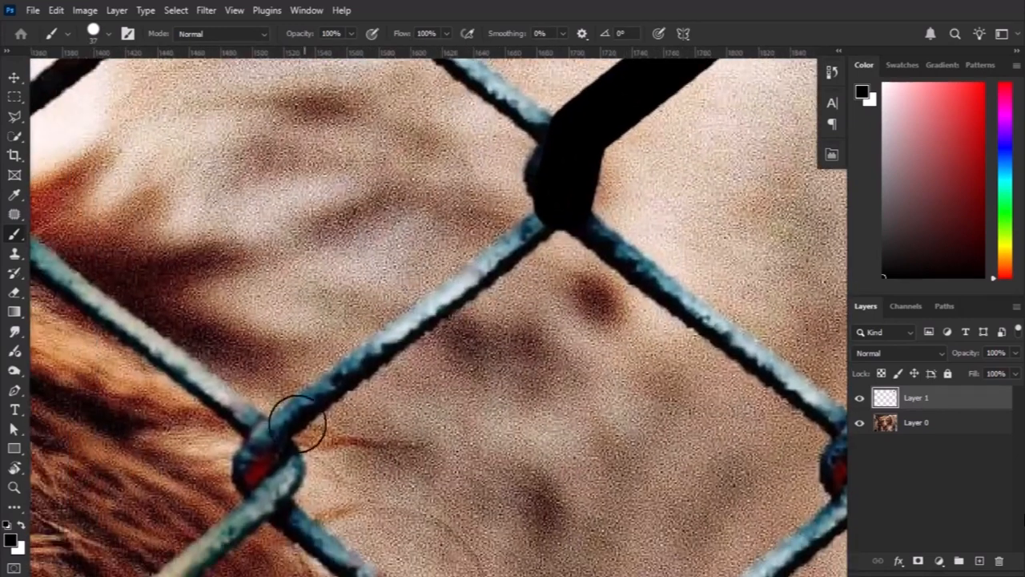
pyautogui.keyDown('shift'); pyautogui.click(279, 427); pyautogui.keyUp('shift')
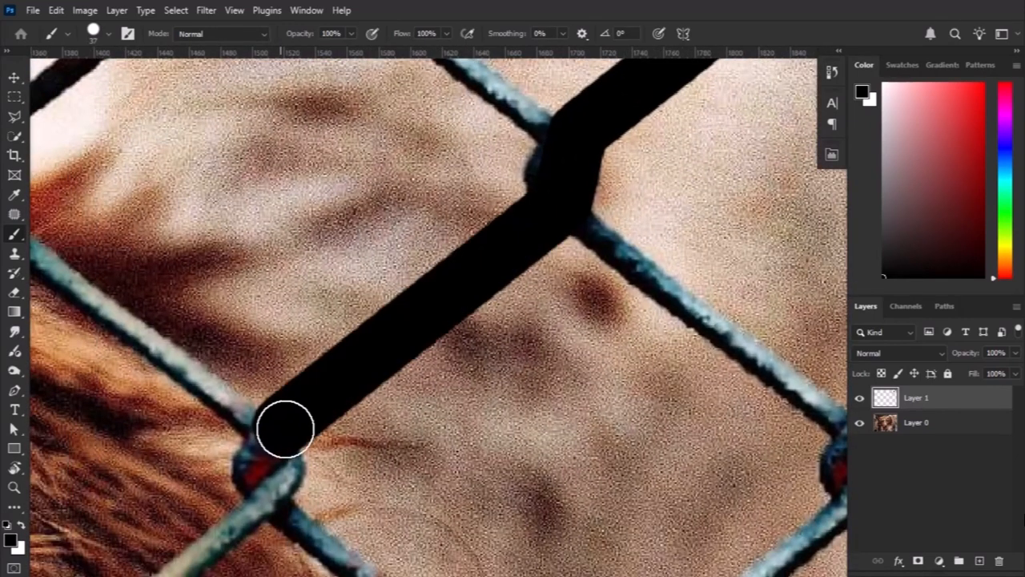
pyautogui.moveTo(297, 425); pyautogui.dragTo(338, 321)
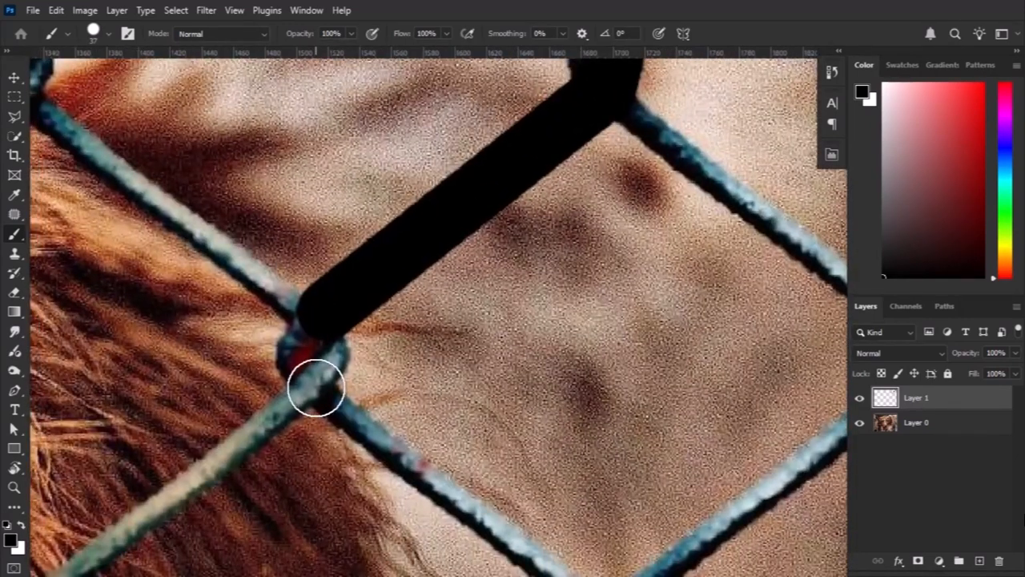
pyautogui.keyDown('shift'); pyautogui.click(316, 386); pyautogui.keyUp('shift')
pyautogui.moveTo(273, 437); pyautogui.dragTo(603, 258)
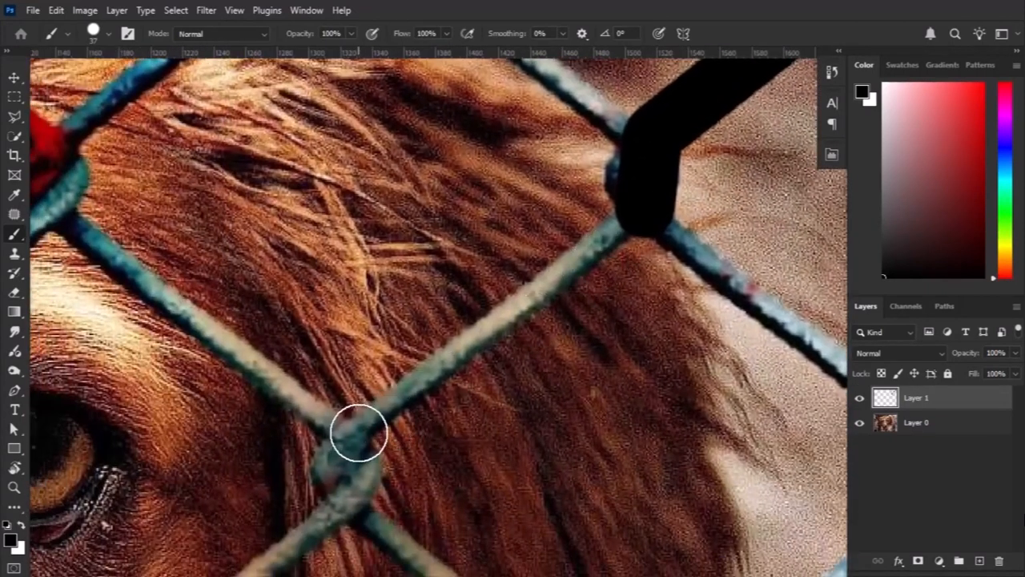
pyautogui.keyDown('shift'); pyautogui.click(358, 432); pyautogui.keyUp('shift')
pyautogui.moveTo(360, 431)
pyautogui.mouseDown()
pyautogui.moveTo(361, 338)
pyautogui.moveTo(367, 366)
pyautogui.mouseUp()
pyautogui.keyDown('shift'); pyautogui.click(347, 403); pyautogui.keyUp('shift')
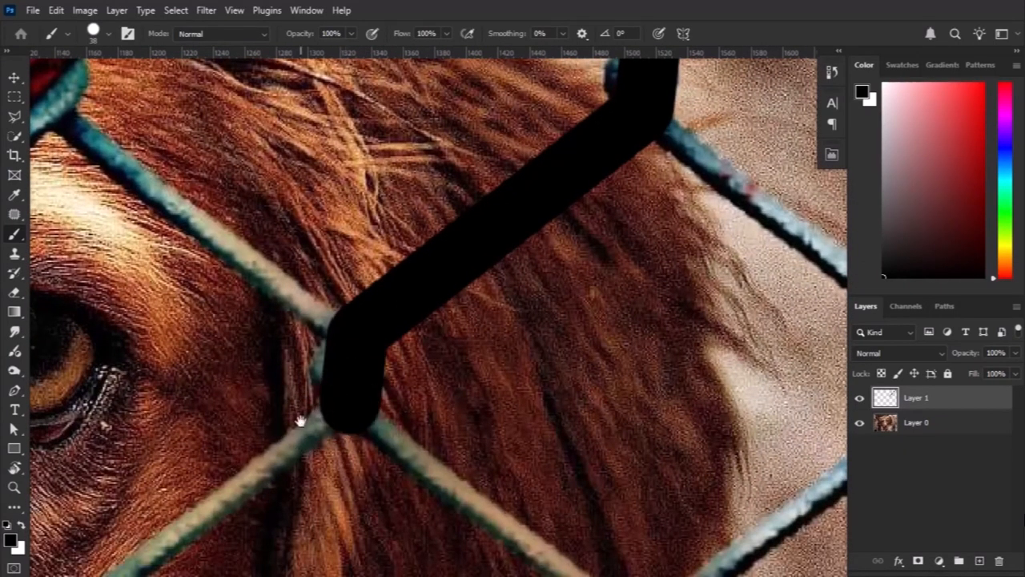
# Carry the black line on past the dog's eye, through the knot below it and the knot over the nose.
pyautogui.moveTo(302, 418); pyautogui.dragTo(483, 254)
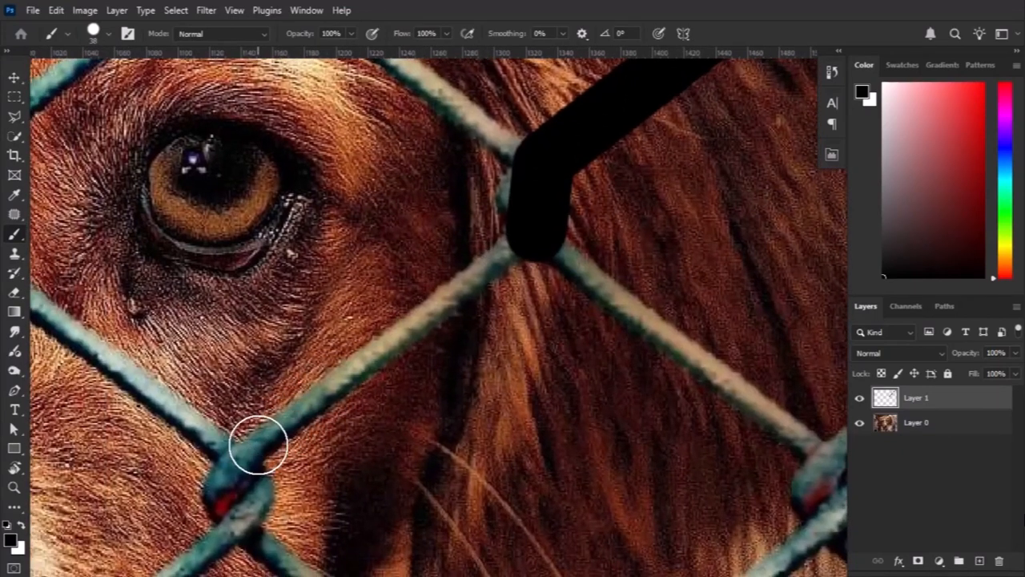
pyautogui.keyDown('shift'); pyautogui.click(260, 445); pyautogui.keyUp('shift')
pyautogui.moveTo(331, 444); pyautogui.dragTo(452, 346)
pyautogui.keyDown('shift'); pyautogui.click(374, 414); pyautogui.keyUp('shift')
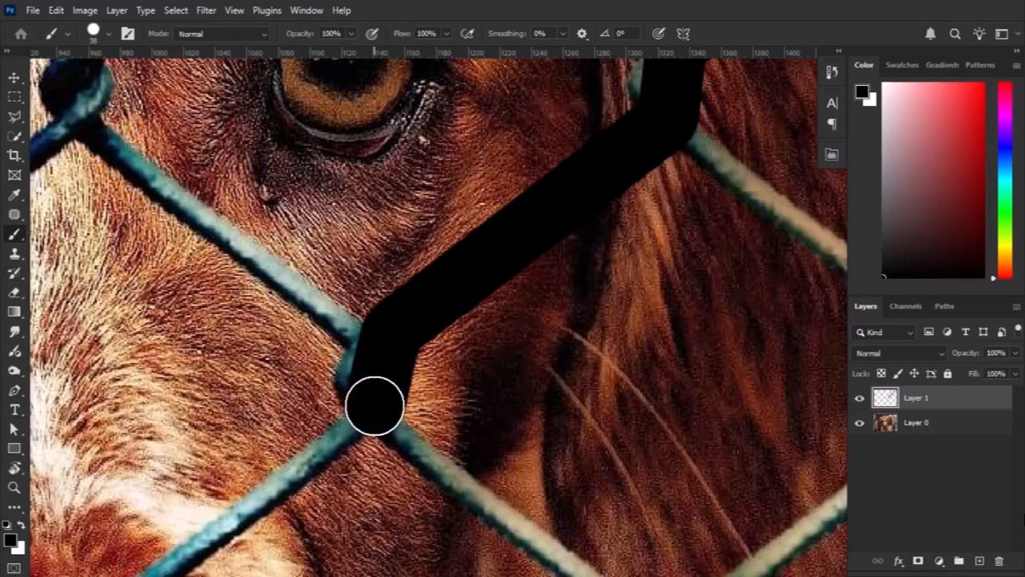
pyautogui.moveTo(375, 414)
pyautogui.mouseDown()
pyautogui.moveTo(503, 280)
pyautogui.moveTo(617, 188)
pyautogui.mouseUp()
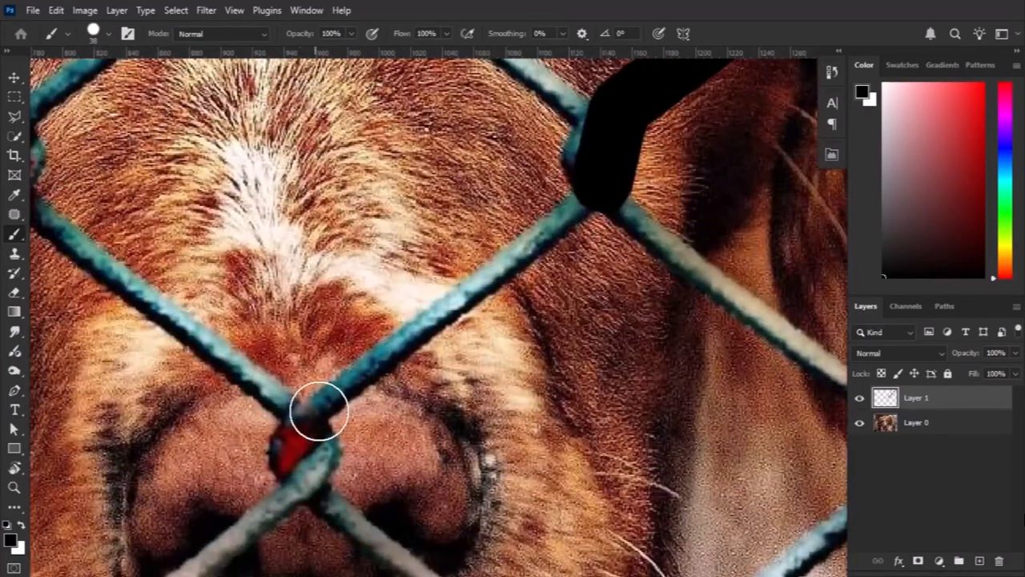
pyautogui.keyDown('shift'); pyautogui.click(312, 412); pyautogui.keyUp('shift')
pyautogui.moveTo(322, 431); pyautogui.dragTo(430, 240)
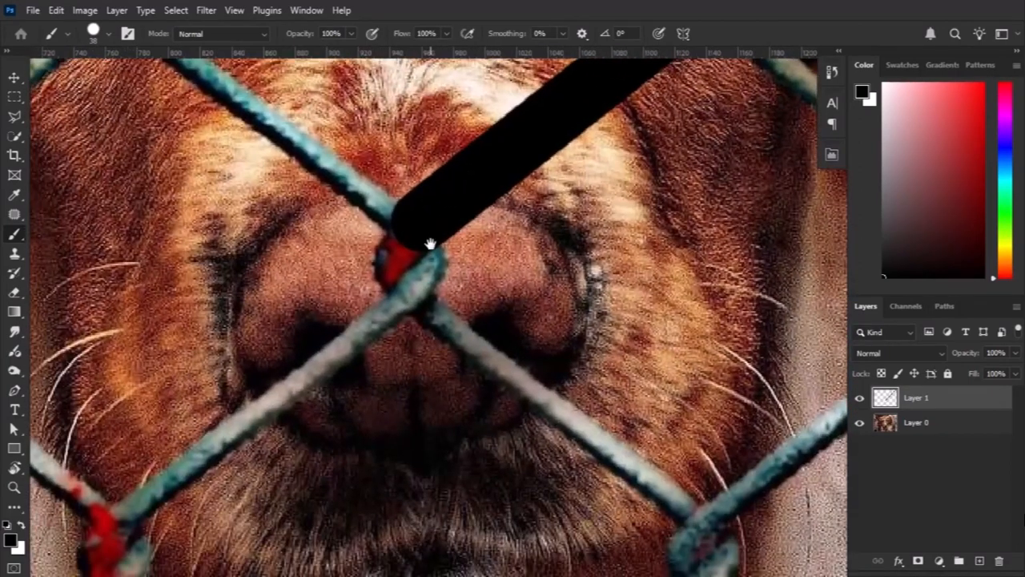
pyautogui.keyDown('shift'); pyautogui.click(414, 296); pyautogui.keyUp('shift')
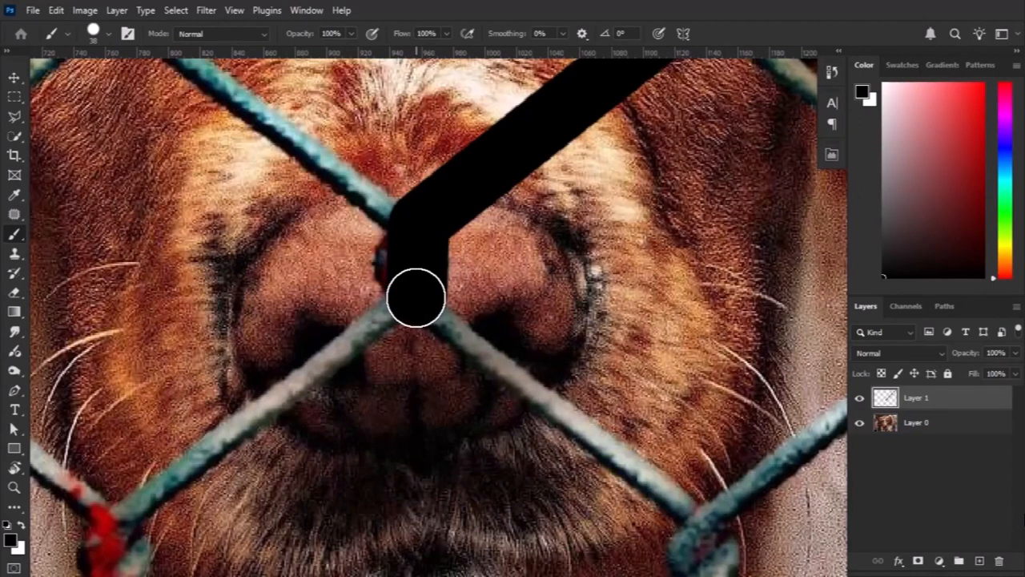
# Finish covering this wire from the nose through the two knots below the muzzle to the photo's lower edge.
pyautogui.keyDown('shift'); pyautogui.click(128, 508); pyautogui.keyUp('shift')
pyautogui.moveTo(243, 362)
pyautogui.mouseDown()
pyautogui.moveTo(467, 201)
pyautogui.moveTo(499, 149)
pyautogui.mouseUp()
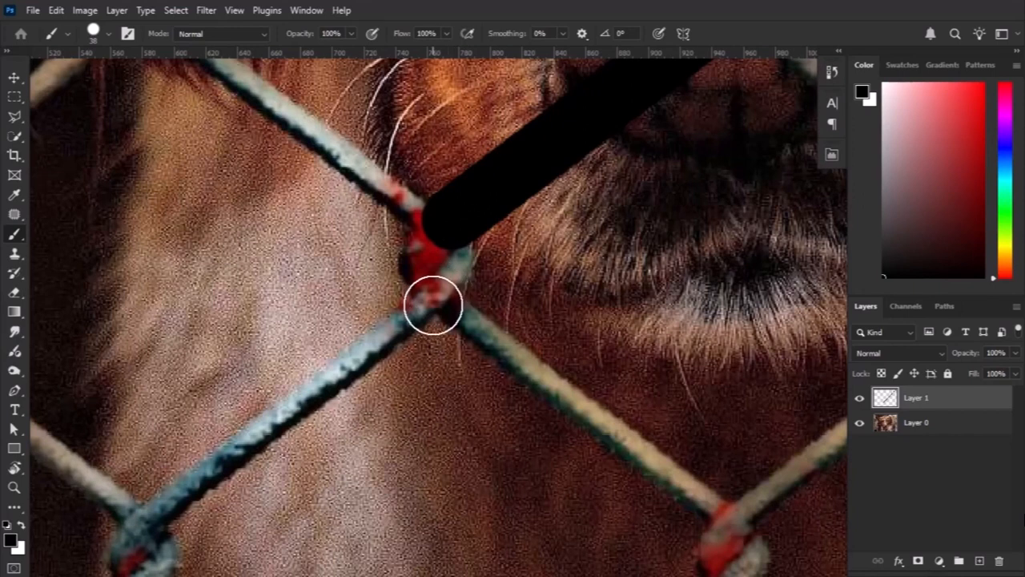
pyautogui.keyDown('shift'); pyautogui.click(437, 303); pyautogui.keyUp('shift')
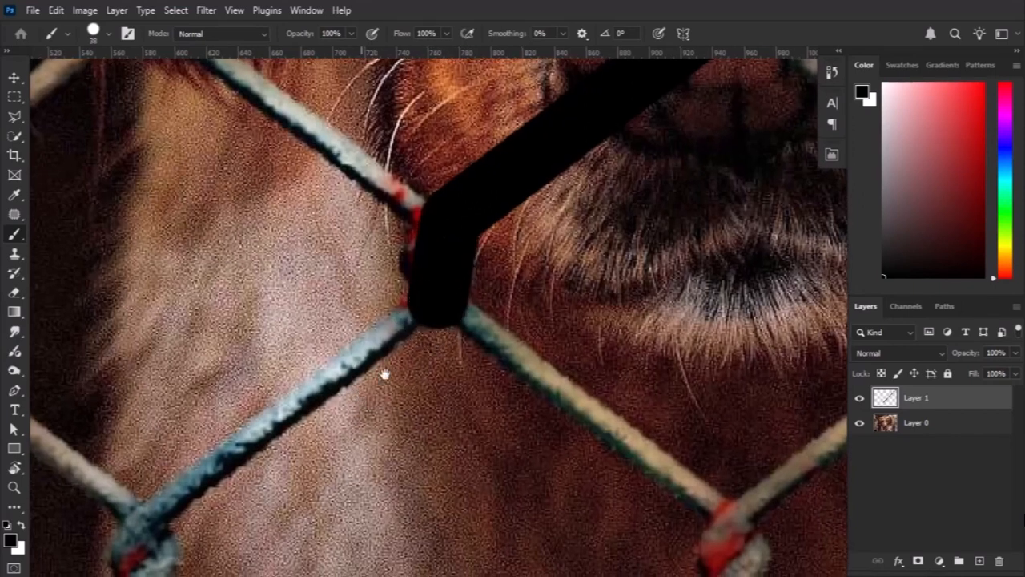
pyautogui.moveTo(385, 373); pyautogui.dragTo(500, 286)
pyautogui.keyDown('shift'); pyautogui.click(296, 400); pyautogui.keyUp('shift')
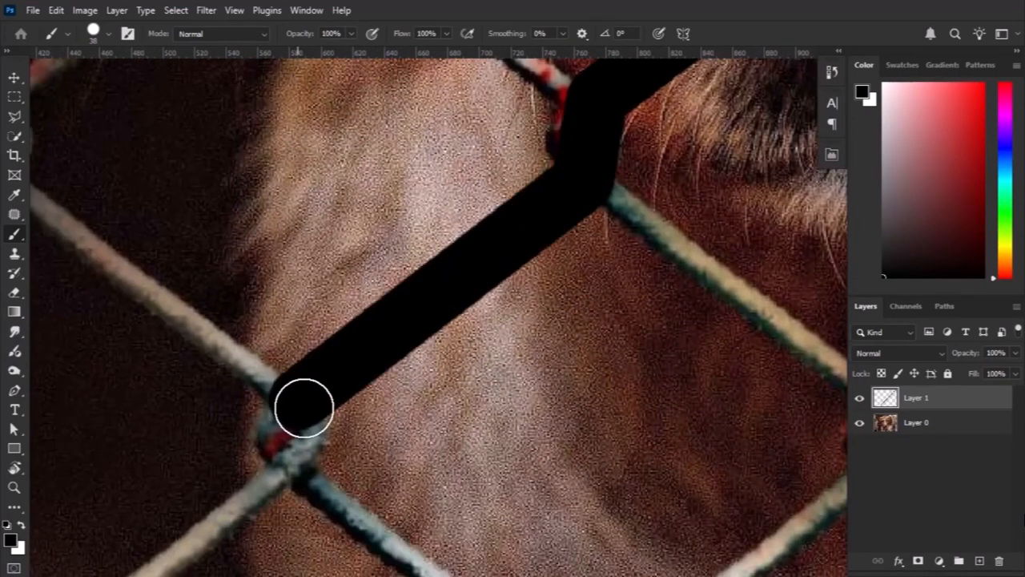
pyautogui.moveTo(311, 409); pyautogui.dragTo(441, 262)
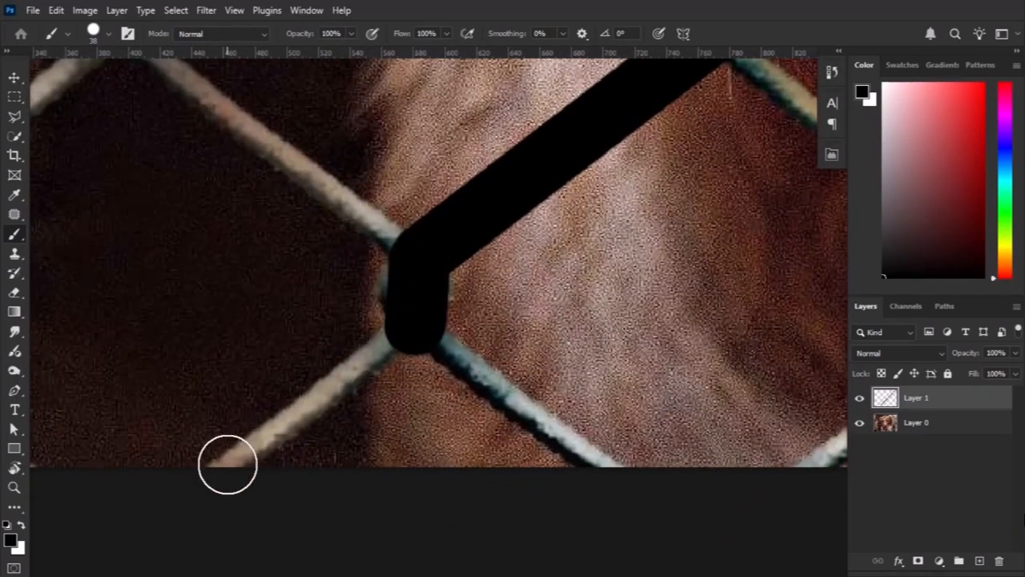
pyautogui.keyDown('shift'); pyautogui.click(227, 464); pyautogui.keyUp('shift')
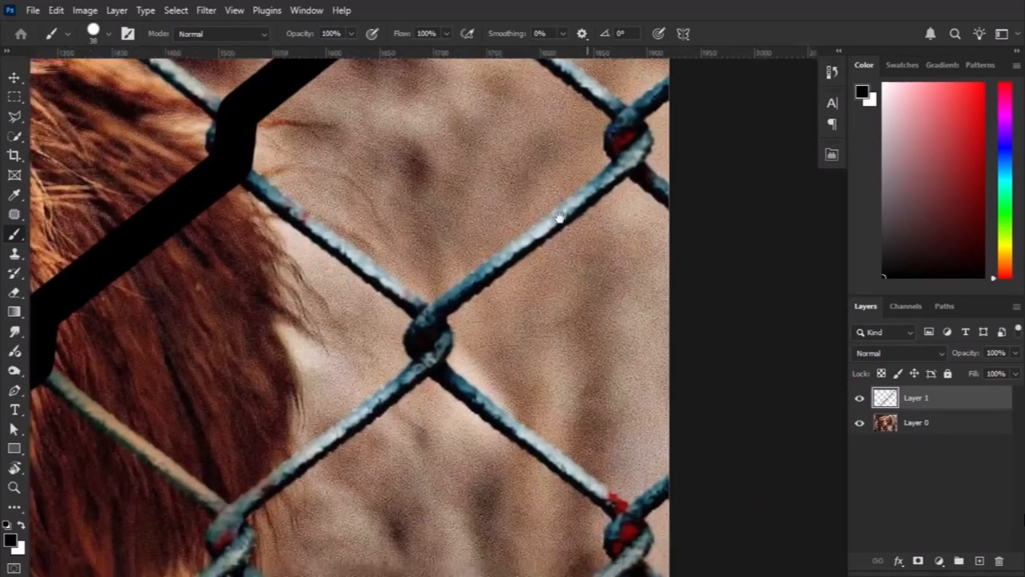
# Paint the parallel wire below it black, from the photo's right edge through its first two knots.
pyautogui.scroll(2, 613, 130)
pyautogui.scroll(3, 613, 130)
pyautogui.click(634, 174)
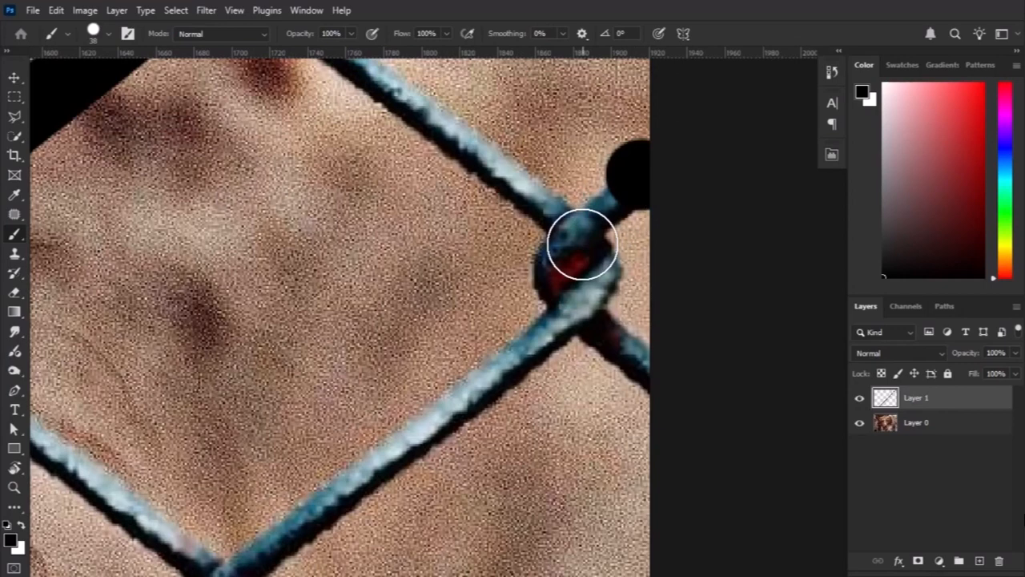
pyautogui.keyDown('shift'); pyautogui.click(577, 233); pyautogui.keyUp('shift')
pyautogui.keyDown('shift'); pyautogui.click(588, 312); pyautogui.keyUp('shift')
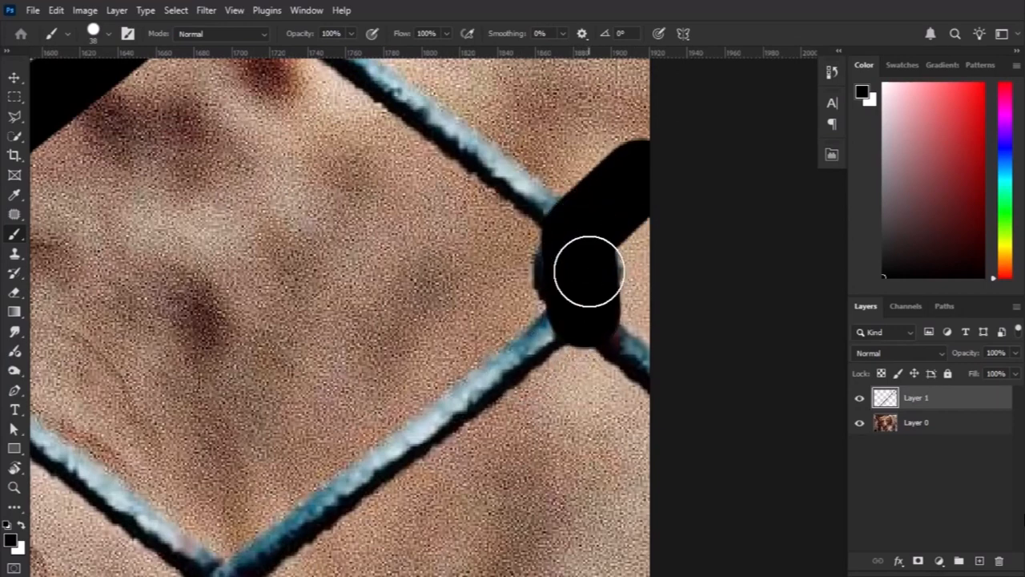
pyautogui.moveTo(517, 368); pyautogui.dragTo(603, 210)
pyautogui.keyDown('shift'); pyautogui.click(327, 413); pyautogui.keyUp('shift')
pyautogui.moveTo(360, 437); pyautogui.dragTo(455, 203)
pyautogui.keyDown('shift'); pyautogui.click(413, 271); pyautogui.keyUp('shift')
# Extend the second black line through the two knots leading across the lower part of the dog's ear.
pyautogui.moveTo(110, 503); pyautogui.dragTo(351, 285)
pyautogui.keyDown('shift'); pyautogui.click(312, 310); pyautogui.keyUp('shift')
pyautogui.keyDown('shift'); pyautogui.click(308, 394); pyautogui.keyUp('shift')
pyautogui.moveTo(304, 407); pyautogui.dragTo(510, 270)
pyautogui.moveTo(170, 490); pyautogui.dragTo(418, 308)
pyautogui.keyDown('shift'); pyautogui.click(414, 315); pyautogui.keyUp('shift')
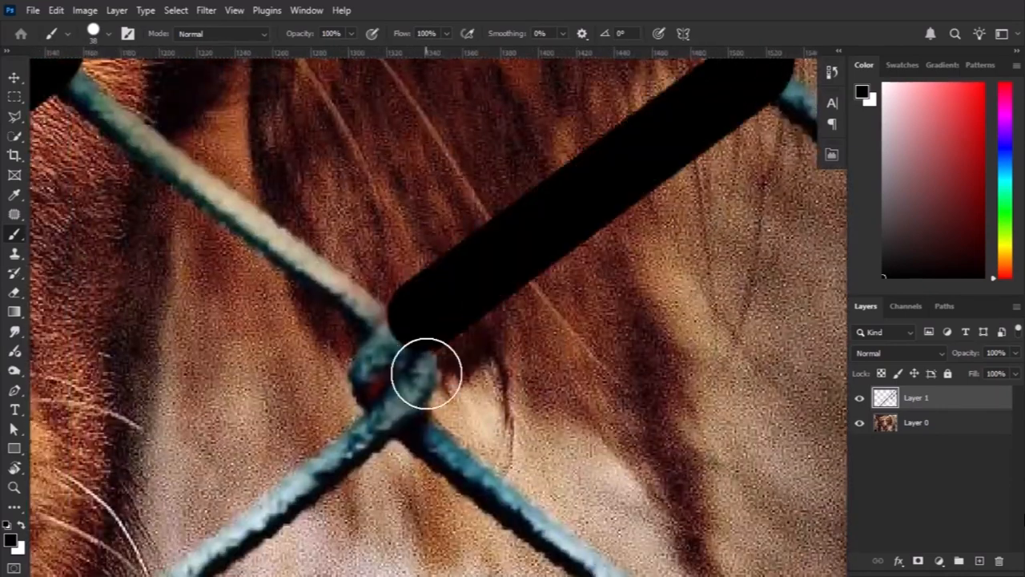
pyautogui.keyDown('shift'); pyautogui.click(408, 421); pyautogui.keyUp('shift')
# Complete the second wire's black cover through the knots below the dog's chin to the photo's lower edge.
pyautogui.moveTo(407, 424); pyautogui.dragTo(585, 246)
pyautogui.keyDown('shift'); pyautogui.click(248, 498); pyautogui.keyUp('shift')
pyautogui.keyDown('shift'); pyautogui.click(417, 245); pyautogui.keyUp('shift')
pyautogui.moveTo(104, 480); pyautogui.dragTo(457, 343)
pyautogui.keyDown('shift'); pyautogui.click(412, 357); pyautogui.keyUp('shift')
pyautogui.keyDown('shift'); pyautogui.click(411, 459); pyautogui.keyUp('shift')
pyautogui.moveTo(404, 471); pyautogui.dragTo(409, 354)
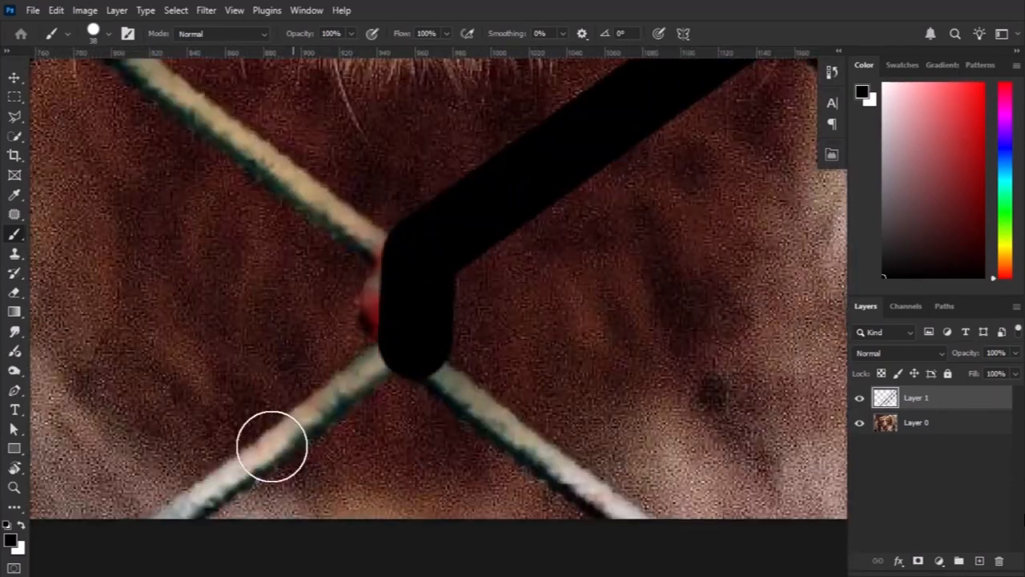
pyautogui.keyDown('shift'); pyautogui.click(158, 510); pyautogui.keyUp('shift')
# Start covering the third parallel wire in black, from the photo's right edge through its first knot.
pyautogui.scroll(-4, 316, 339)
pyautogui.scroll(3, 648, 196)
pyautogui.moveTo(648, 195); pyautogui.dragTo(459, 365)
pyautogui.click(451, 270)
pyautogui.keyDown('shift'); pyautogui.click(392, 332); pyautogui.keyUp('shift')
pyautogui.keyDown('shift'); pyautogui.click(403, 412); pyautogui.keyUp('shift')
# Continue the third black line down through its remaining knots near the photo's lower edge.
pyautogui.moveTo(339, 470); pyautogui.dragTo(556, 275)
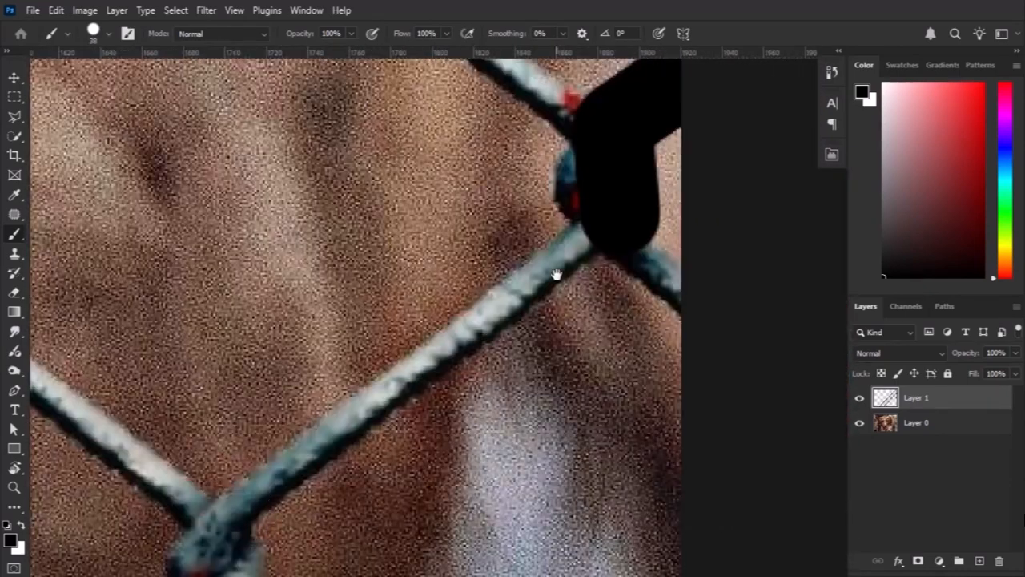
pyautogui.keyDown('shift'); pyautogui.click(229, 517); pyautogui.keyUp('shift')
pyautogui.keyDown('shift'); pyautogui.click(433, 265); pyautogui.keyUp('shift')
pyautogui.keyDown('shift'); pyautogui.click(378, 384); pyautogui.keyUp('shift')
pyautogui.keyDown('shift'); pyautogui.click(367, 469); pyautogui.keyUp('shift')
pyautogui.moveTo(324, 502)
pyautogui.mouseDown()
pyautogui.moveTo(545, 229)
pyautogui.moveTo(592, 202)
pyautogui.mouseUp()
pyautogui.keyDown('shift'); pyautogui.click(267, 444); pyautogui.keyUp('shift')
pyautogui.moveTo(263, 464); pyautogui.dragTo(345, 179)
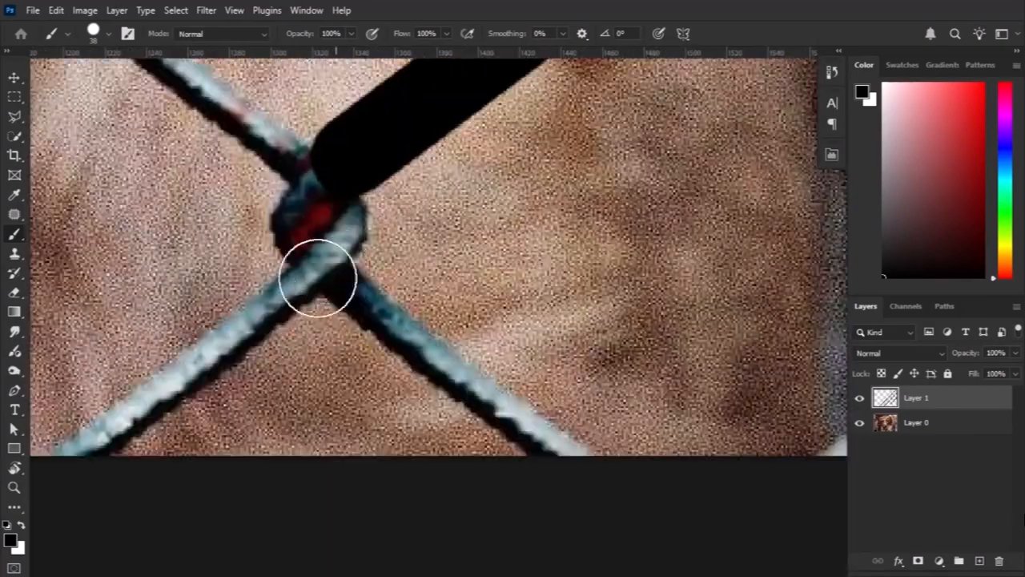
# Cover the short wire in the photo's lower-right corner in black, through its knots to the lower edge.
pyautogui.scroll(-4, 521, 198)
pyautogui.scroll(3, 597, 219)
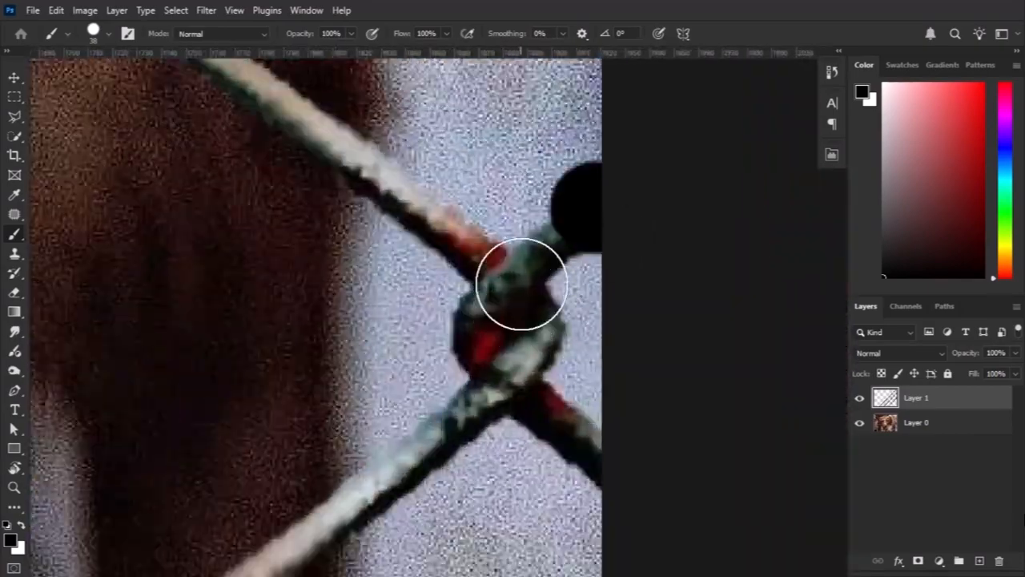
pyautogui.keyDown('shift'); pyautogui.click(521, 285); pyautogui.keyUp('shift')
pyautogui.keyDown('shift'); pyautogui.click(506, 352); pyautogui.keyUp('shift')
pyautogui.moveTo(411, 414); pyautogui.dragTo(633, 238)
pyautogui.keyDown('shift'); pyautogui.click(261, 493); pyautogui.keyUp('shift')
pyautogui.scroll(-3, 366, 252)
pyautogui.keyDown('shift'); pyautogui.click(391, 297); pyautogui.keyUp('shift')
pyautogui.keyDown('shift'); pyautogui.click(217, 418); pyautogui.keyUp('shift')
# Paint the wire above the first black line from the photo's upper edge through the knot above the dog's right-hand eye.
pyautogui.scroll(-3, 217, 417)
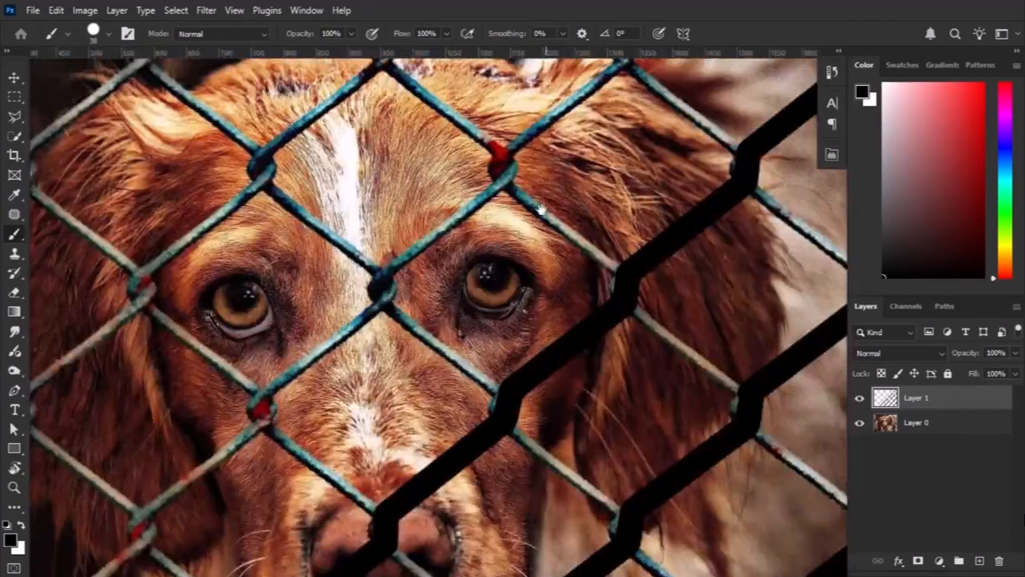
pyautogui.moveTo(619, 413); pyautogui.dragTo(521, 552)
pyautogui.scroll(3, 615, 197)
pyautogui.keyDown('shift'); pyautogui.click(378, 349); pyautogui.keyUp('shift')
pyautogui.keyDown('shift'); pyautogui.click(368, 399); pyautogui.keyUp('shift')
pyautogui.moveTo(348, 405); pyautogui.dragTo(691, 103)
pyautogui.keyDown('shift'); pyautogui.click(433, 329); pyautogui.keyUp('shift')
pyautogui.moveTo(446, 339); pyautogui.dragTo(566, 171)
pyautogui.keyDown('shift'); pyautogui.click(550, 229); pyautogui.keyUp('shift')
# Extend this black line through the knot between the dog's eyes and the knot beside the bridge of the nose.
pyautogui.keyDown('shift'); pyautogui.click(274, 437); pyautogui.keyUp('shift')
pyautogui.moveTo(274, 437); pyautogui.dragTo(391, 296)
pyautogui.keyDown('shift'); pyautogui.click(393, 370); pyautogui.keyUp('shift')
pyautogui.moveTo(393, 370); pyautogui.dragTo(511, 254)
pyautogui.keyDown('shift'); pyautogui.click(218, 457); pyautogui.keyUp('shift')
pyautogui.moveTo(217, 457); pyautogui.dragTo(360, 250)
pyautogui.keyDown('shift'); pyautogui.click(359, 338); pyautogui.keyUp('shift')
# Finish this wire's black cover from the cheek through its last three knots to the photo's lower edge.
pyautogui.keyDown('shift'); pyautogui.click(201, 444); pyautogui.keyUp('shift')
pyautogui.moveTo(201, 444); pyautogui.dragTo(404, 246)
pyautogui.keyDown('shift'); pyautogui.click(410, 310); pyautogui.keyUp('shift')
pyautogui.keyDown('shift'); pyautogui.click(118, 526); pyautogui.keyUp('shift')
pyautogui.moveTo(118, 525); pyautogui.dragTo(464, 238)
pyautogui.keyDown('shift'); pyautogui.click(473, 300); pyautogui.keyUp('shift')
pyautogui.keyDown('shift'); pyautogui.click(173, 513); pyautogui.keyUp('shift')
pyautogui.moveTo(174, 514)
pyautogui.mouseDown()
pyautogui.moveTo(414, 174)
pyautogui.moveTo(386, 472)
pyautogui.mouseUp()
pyautogui.keyDown('shift'); pyautogui.click(382, 266); pyautogui.keyUp('shift')
pyautogui.keyDown('shift'); pyautogui.click(189, 421); pyautogui.keyUp('shift')
# Paint the wire that meets the top of the dog's head black, from the photo's upper edge through its first knot.
pyautogui.scroll(-5, 344, 321)
pyautogui.scroll(6, 611, 128)
pyautogui.moveTo(611, 128); pyautogui.dragTo(594, 205)
pyautogui.click(533, 141)
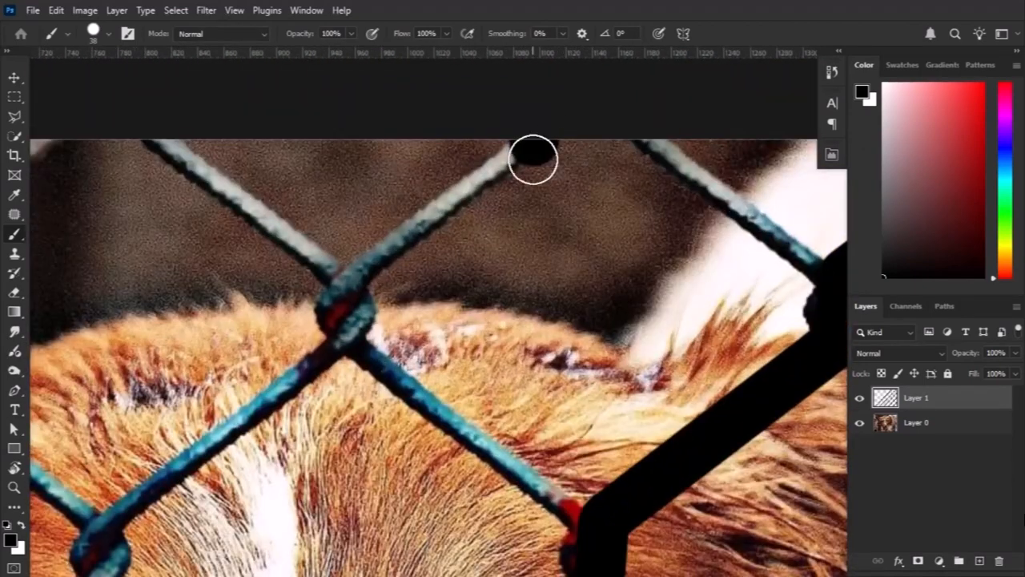
pyautogui.keyDown('shift'); pyautogui.click(360, 265); pyautogui.keyUp('shift')
pyautogui.moveTo(360, 265); pyautogui.dragTo(551, 152)
pyautogui.keyDown('shift'); pyautogui.click(548, 227); pyautogui.keyUp('shift')
# Extend this wire's black cover down the forehead and past the dog's left-hand eye to the left-hand ear.
pyautogui.moveTo(302, 471); pyautogui.dragTo(549, 209)
pyautogui.keyDown('shift'); pyautogui.click(299, 380); pyautogui.keyUp('shift')
pyautogui.keyDown('shift'); pyautogui.click(306, 441); pyautogui.keyUp('shift')
pyautogui.moveTo(306, 441); pyautogui.dragTo(635, 174)
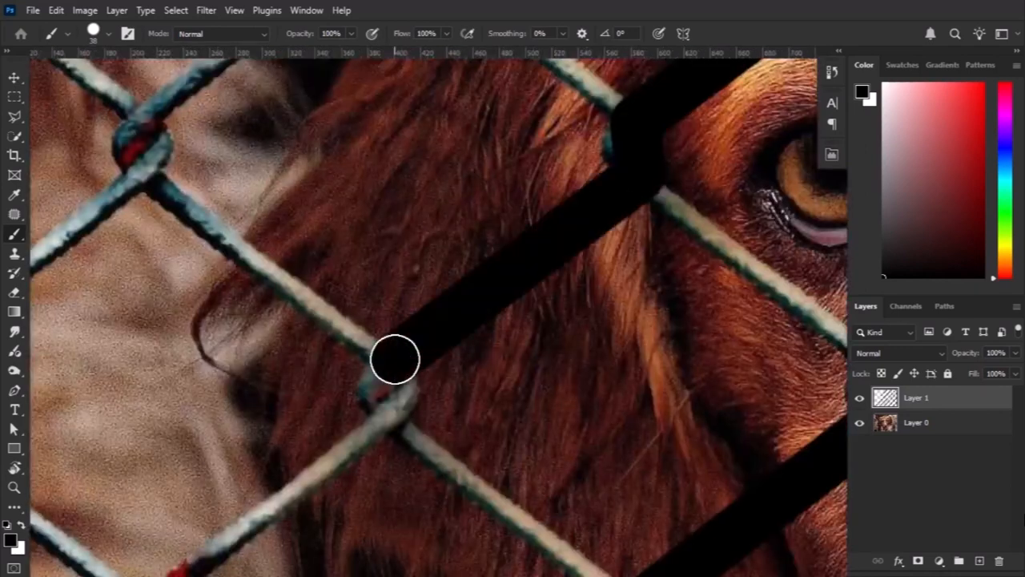
# Finish covering this wire from the knot on the left-hand ear to the photo's left edge.
pyautogui.keyDown('shift'); pyautogui.click(394, 359); pyautogui.keyUp('shift')
pyautogui.keyDown('shift'); pyautogui.click(397, 418); pyautogui.keyUp('shift')
pyautogui.moveTo(398, 418); pyautogui.dragTo(617, 243)
pyautogui.keyDown('shift'); pyautogui.click(375, 428); pyautogui.keyUp('shift')
pyautogui.moveTo(590, 319); pyautogui.dragTo(632, 275)
pyautogui.keyDown('shift'); pyautogui.click(297, 530); pyautogui.keyUp('shift')
# Paint the remaining rising wires in the photo's upper-left part black, from the upper edge through their knots to the left edge.
pyautogui.scroll(-6, 486, 272)
pyautogui.scroll(5, 598, 173)
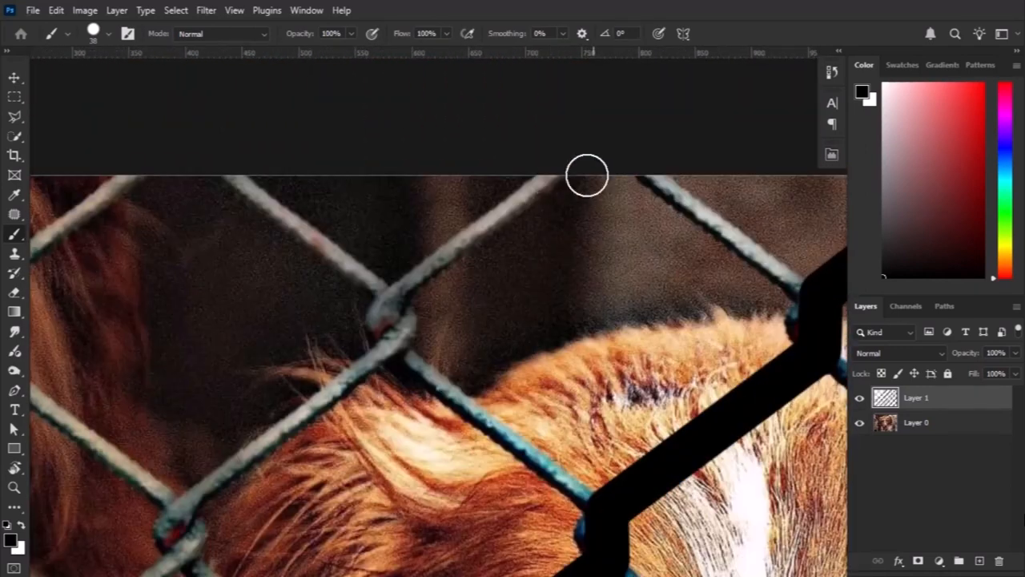
pyautogui.keyDown('shift'); pyautogui.click(402, 345); pyautogui.keyUp('shift')
pyautogui.keyDown('shift'); pyautogui.click(185, 511); pyautogui.keyUp('shift')
pyautogui.moveTo(241, 474); pyautogui.dragTo(453, 293)
pyautogui.keyDown('shift'); pyautogui.click(408, 339); pyautogui.keyUp('shift')
pyautogui.keyDown('shift'); pyautogui.click(190, 504); pyautogui.keyUp('shift')
pyautogui.keyDown('shift'); pyautogui.click(462, 300); pyautogui.keyUp('shift')
pyautogui.moveTo(210, 501); pyautogui.dragTo(511, 278)
pyautogui.keyDown('shift'); pyautogui.click(212, 471); pyautogui.keyUp('shift')
pyautogui.scroll(-3, 543, 173)
pyautogui.scroll(5, 530, 152)
# Cover the short falling wire in the photo's lower-left corner with black, from the left-edge knot to the lower edge.
pyautogui.scroll(-3, 499, 286)
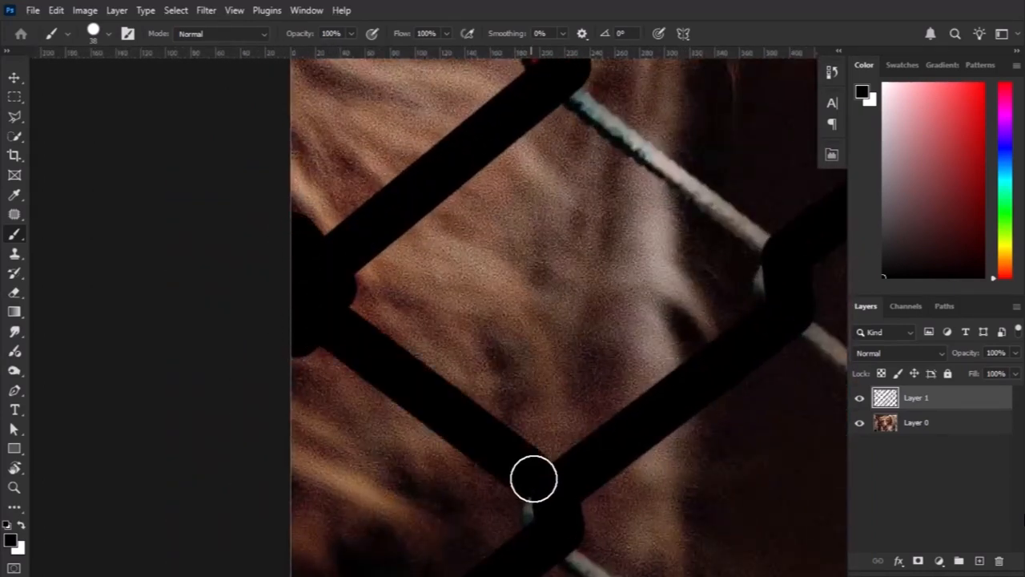
pyautogui.keyDown('shift'); pyautogui.click(547, 506); pyautogui.keyUp('shift')
pyautogui.moveTo(553, 512); pyautogui.dragTo(452, 262)
pyautogui.keyDown('shift'); pyautogui.click(596, 384); pyautogui.keyUp('shift')
# Paint the next falling wire black from the middle of the photo's left edge to the knot near the lower edge.
pyautogui.scroll(-3, 544, 155)
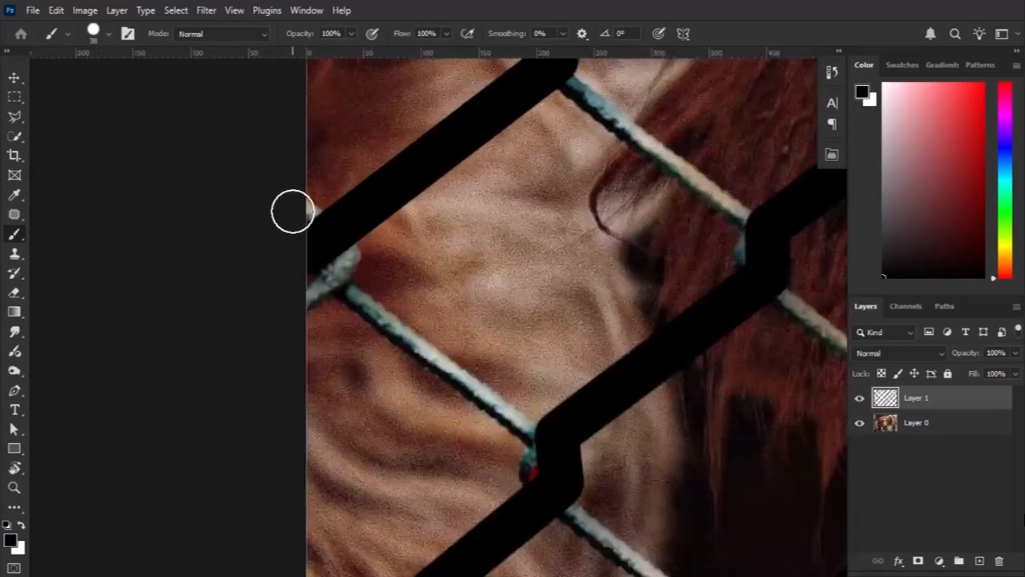
pyautogui.moveTo(681, 265); pyautogui.dragTo(439, 390)
pyautogui.click(325, 196)
pyautogui.keyDown('shift'); pyautogui.click(516, 360); pyautogui.keyUp('shift')
pyautogui.click(561, 441)
pyautogui.moveTo(560, 441); pyautogui.dragTo(389, 217)
pyautogui.keyDown('shift'); pyautogui.click(554, 352); pyautogui.keyUp('shift')
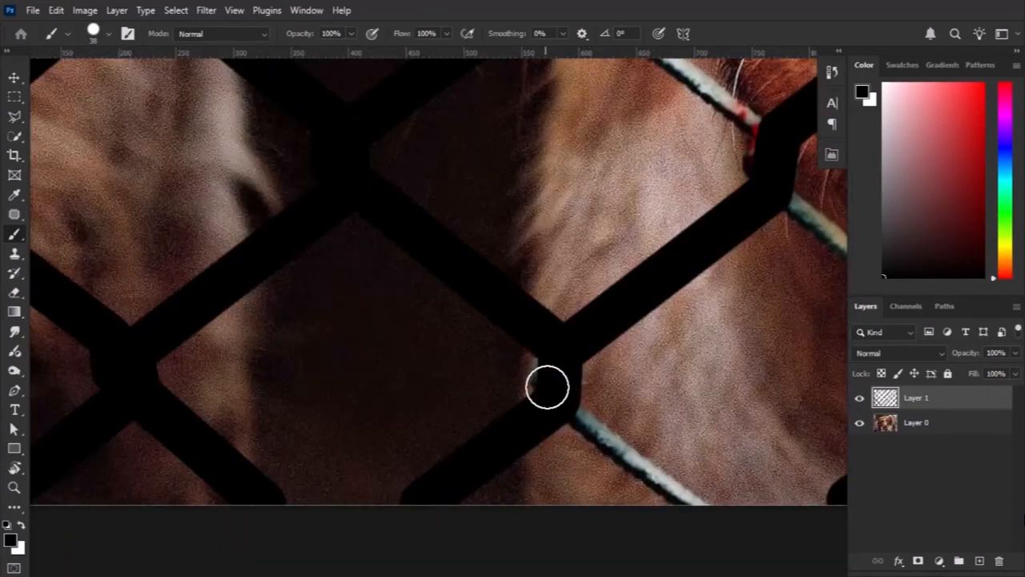
# Paint the falling wire that starts beside the other dog's muzzle black, down to the knot below the left-hand ear.
pyautogui.scroll(-3, 665, 296)
pyautogui.moveTo(512, 120); pyautogui.dragTo(376, 232)
pyautogui.keyDown('shift'); pyautogui.click(638, 541); pyautogui.keyUp('shift')
pyautogui.keyDown('shift'); pyautogui.click(666, 479); pyautogui.keyUp('shift')
pyautogui.moveTo(641, 464); pyautogui.dragTo(314, 112)
pyautogui.keyDown('shift'); pyautogui.click(644, 428); pyautogui.keyUp('shift')
pyautogui.keyDown('shift'); pyautogui.click(629, 472); pyautogui.keyUp('shift')
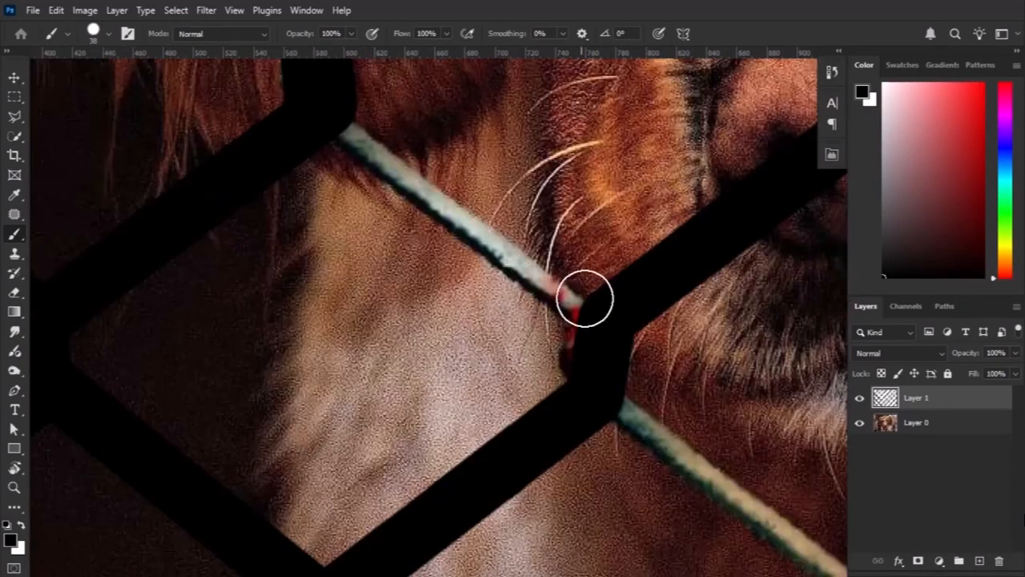
# Finish covering this falling wire past the knot beside the dog's muzzle and across the chest to the lower edge.
pyautogui.keyDown('shift'); pyautogui.click(587, 301); pyautogui.keyUp('shift')
pyautogui.moveTo(587, 303); pyautogui.dragTo(321, 124)
pyautogui.keyDown('shift'); pyautogui.click(623, 425); pyautogui.keyUp('shift')
pyautogui.moveTo(625, 426); pyautogui.dragTo(431, 210)
pyautogui.keyDown('shift'); pyautogui.click(630, 393); pyautogui.keyUp('shift')
# Paint the falling wire from the photo's upper-left corner black, through its first knots to the one beside the left-hand eye.
pyautogui.scroll(-4, 625, 391)
pyautogui.moveTo(541, 228); pyautogui.dragTo(595, 446)
pyautogui.scroll(3, 221, 162)
pyautogui.scroll(2, 221, 164)
pyautogui.click(200, 167)
pyautogui.keyDown('shift'); pyautogui.click(451, 350); pyautogui.keyUp('shift')
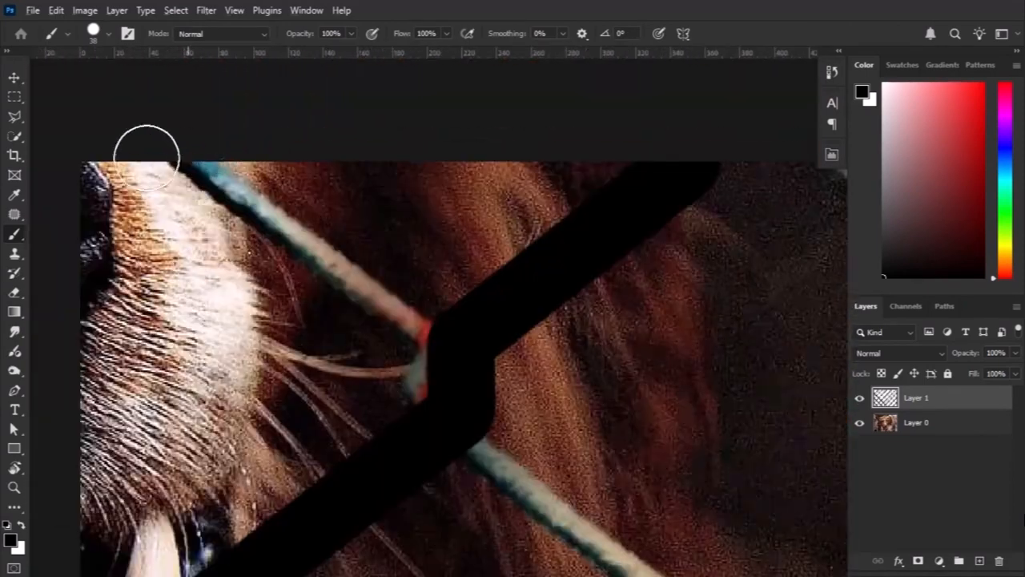
pyautogui.moveTo(449, 432); pyautogui.dragTo(224, 140)
pyautogui.keyDown('shift'); pyautogui.click(530, 363); pyautogui.keyUp('shift')
pyautogui.moveTo(569, 480); pyautogui.dragTo(304, 152)
pyautogui.keyDown('shift'); pyautogui.click(605, 368); pyautogui.keyUp('shift')
# Extend this wire's black cover through the cheek, nose and chest knots to the photo's lower edge.
pyautogui.moveTo(633, 480); pyautogui.dragTo(280, 104)
pyautogui.keyDown('shift'); pyautogui.click(572, 352); pyautogui.keyUp('shift')
pyautogui.moveTo(563, 404); pyautogui.dragTo(210, 112)
pyautogui.keyDown('shift'); pyautogui.click(533, 389); pyautogui.keyUp('shift')
pyautogui.moveTo(435, 325); pyautogui.dragTo(180, 68)
pyautogui.keyDown('shift'); pyautogui.click(577, 413); pyautogui.keyUp('shift')
pyautogui.moveTo(666, 476); pyautogui.dragTo(346, 164)
pyautogui.keyDown('shift'); pyautogui.click(570, 400); pyautogui.keyUp('shift')
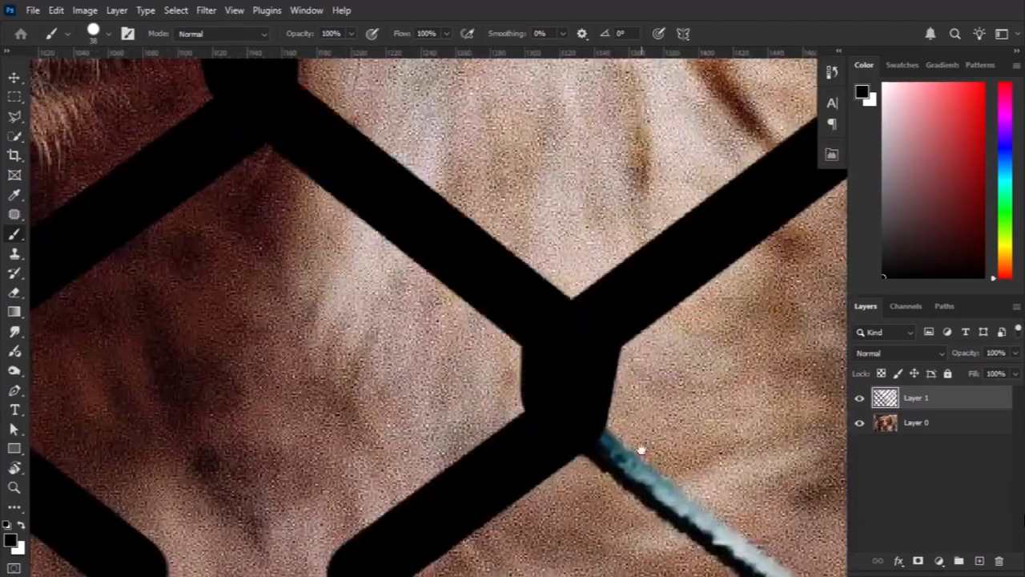
pyautogui.moveTo(635, 452); pyautogui.dragTo(434, 200)
pyautogui.keyDown('shift'); pyautogui.click(613, 327); pyautogui.keyUp('shift')
# Paint the falling wire above the left-hand ear black, from the upper edge between the eyes to the knot beside the nose bridge.
pyautogui.scroll(-5, 572, 249)
pyautogui.moveTo(361, 145); pyautogui.dragTo(386, 505)
pyautogui.scroll(5, 332, 296)
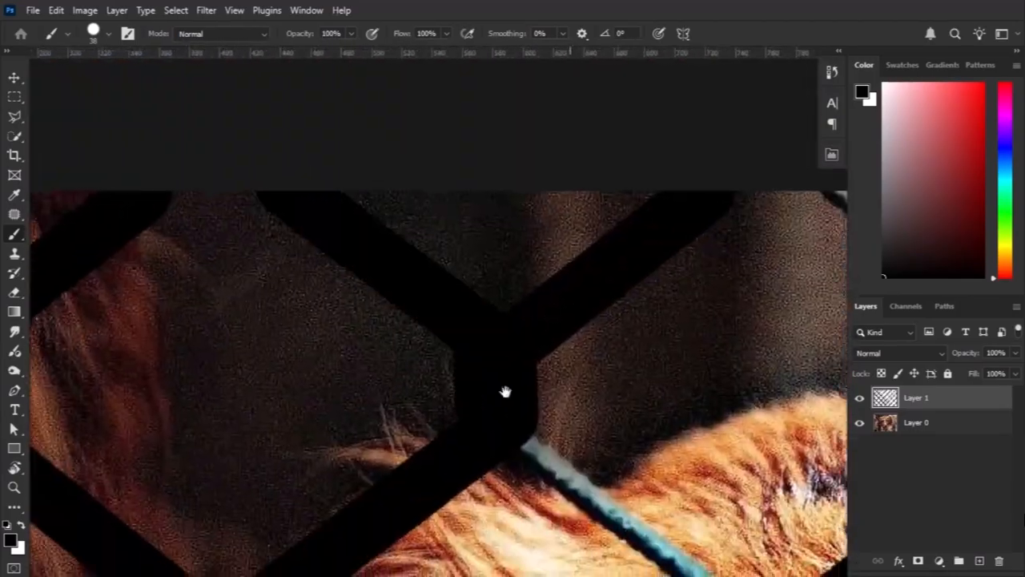
pyautogui.moveTo(584, 455); pyautogui.dragTo(352, 226)
pyautogui.keyDown('shift'); pyautogui.click(551, 453); pyautogui.keyUp('shift')
pyautogui.moveTo(521, 433); pyautogui.dragTo(160, 72)
pyautogui.keyDown('shift'); pyautogui.click(437, 286); pyautogui.keyUp('shift')
pyautogui.moveTo(438, 286); pyautogui.dragTo(355, 201)
pyautogui.keyDown('shift'); pyautogui.click(633, 450); pyautogui.keyUp('shift')
# Finish covering this wire from the nose bridge through the knots below the right-hand ear to the photo's lower edge.
pyautogui.keyDown('shift'); pyautogui.click(537, 375); pyautogui.keyUp('shift')
pyautogui.moveTo(606, 458)
pyautogui.mouseDown()
pyautogui.moveTo(218, 106)
pyautogui.moveTo(316, 200)
pyautogui.mouseUp()
pyautogui.keyDown('shift'); pyautogui.click(537, 396); pyautogui.keyUp('shift')
pyautogui.moveTo(577, 449); pyautogui.dragTo(281, 152)
pyautogui.keyDown('shift'); pyautogui.click(561, 360); pyautogui.keyUp('shift')
pyautogui.keyDown('shift'); pyautogui.click(633, 424); pyautogui.keyUp('shift')
# Paint the falling wire across the top of the dog's head black, from the upper edge to the knot beyond the right-hand eye.
pyautogui.scroll(-5, 469, 189)
pyautogui.moveTo(469, 190); pyautogui.dragTo(449, 400)
pyautogui.scroll(5, 369, 202)
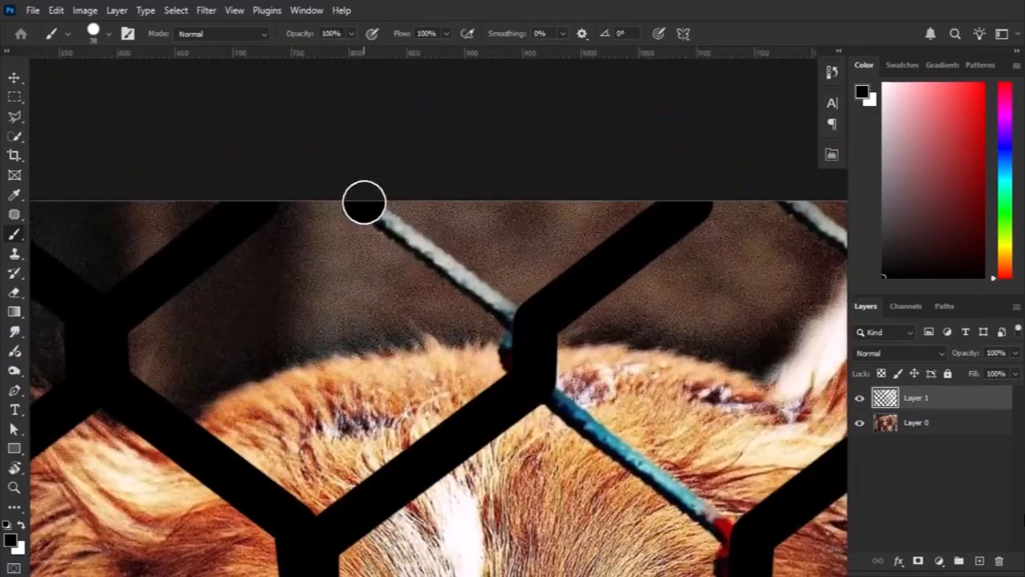
pyautogui.moveTo(590, 426); pyautogui.dragTo(411, 297)
pyautogui.keyDown('shift'); pyautogui.click(563, 415); pyautogui.keyUp('shift')
pyautogui.moveTo(623, 451); pyautogui.dragTo(382, 170)
pyautogui.keyDown('shift'); pyautogui.click(534, 344); pyautogui.keyUp('shift')
# Extend this wire's black cover across the right-hand ear and its remaining knots to the photo's right edge.
pyautogui.moveTo(536, 366); pyautogui.dragTo(433, 229)
pyautogui.keyDown('shift'); pyautogui.click(628, 395); pyautogui.keyUp('shift')
pyautogui.moveTo(627, 393); pyautogui.dragTo(401, 178)
pyautogui.keyDown('shift'); pyautogui.click(626, 418); pyautogui.keyUp('shift')
pyautogui.moveTo(610, 450); pyautogui.dragTo(314, 188)
pyautogui.keyDown('shift'); pyautogui.click(522, 357); pyautogui.keyUp('shift')
# Cover the falling wire above the right-hand ear with black, from the upper edge through its knots to the right-edge knot.
pyautogui.scroll(-5, 512, 342)
pyautogui.scroll(6, 504, 309)
pyautogui.moveTo(401, 157); pyautogui.dragTo(476, 202)
pyautogui.click(333, 187)
pyautogui.keyDown('shift'); pyautogui.click(545, 347); pyautogui.keyUp('shift')
pyautogui.moveTo(589, 451); pyautogui.dragTo(414, 204)
pyautogui.keyDown('shift'); pyautogui.click(543, 407); pyautogui.keyUp('shift')
pyautogui.keyDown('shift'); pyautogui.click(532, 377); pyautogui.keyUp('shift')
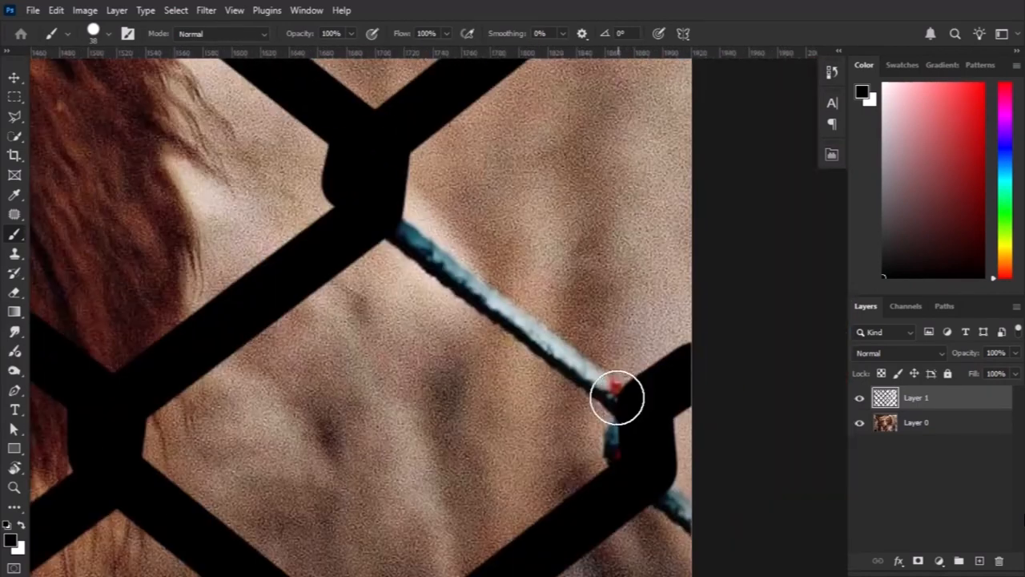
pyautogui.keyDown('shift'); pyautogui.click(622, 402); pyautogui.keyUp('shift')
# Paint the falling wire in the photo's upper-right part black, from the upper edge through its knots to the right edge.
pyautogui.scroll(-5, 656, 445)
pyautogui.moveTo(465, 71); pyautogui.dragTo(458, 262)
pyautogui.scroll(5, 458, 261)
pyautogui.click(458, 261)
pyautogui.keyDown('shift'); pyautogui.click(646, 425); pyautogui.keyUp('shift')
pyautogui.moveTo(652, 483); pyautogui.dragTo(332, 323)
pyautogui.keyDown('shift'); pyautogui.click(595, 515); pyautogui.keyUp('shift')
pyautogui.moveTo(592, 521); pyautogui.dragTo(554, 199)
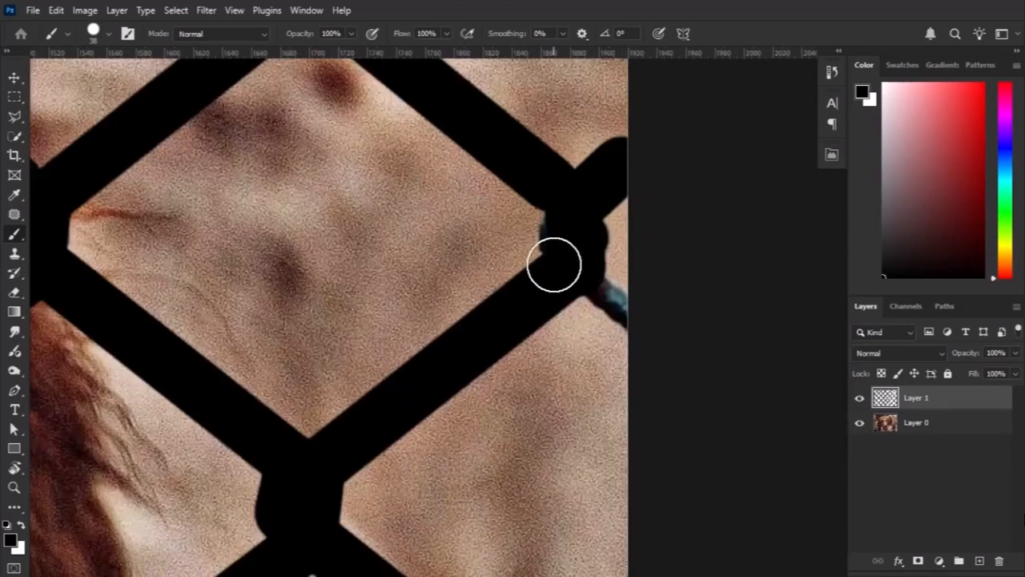
# Cover the last bare wire ends along the photo's right edge with black.
pyautogui.scroll(-5, 606, 330)
pyautogui.moveTo(519, 424)
pyautogui.mouseDown()
pyautogui.moveTo(643, 441)
pyautogui.moveTo(664, 561)
pyautogui.mouseUp()
pyautogui.scroll(5, 746, 199)
pyautogui.scroll(-5, 746, 200)
pyautogui.moveTo(455, 253); pyautogui.dragTo(572, 213)
pyautogui.scroll(-2, 564, 240)
# Hide Layer 1 and load its painted lines as a selection with Layer 0 active.
pyautogui.press('v')
pyautogui.click(764, 359)
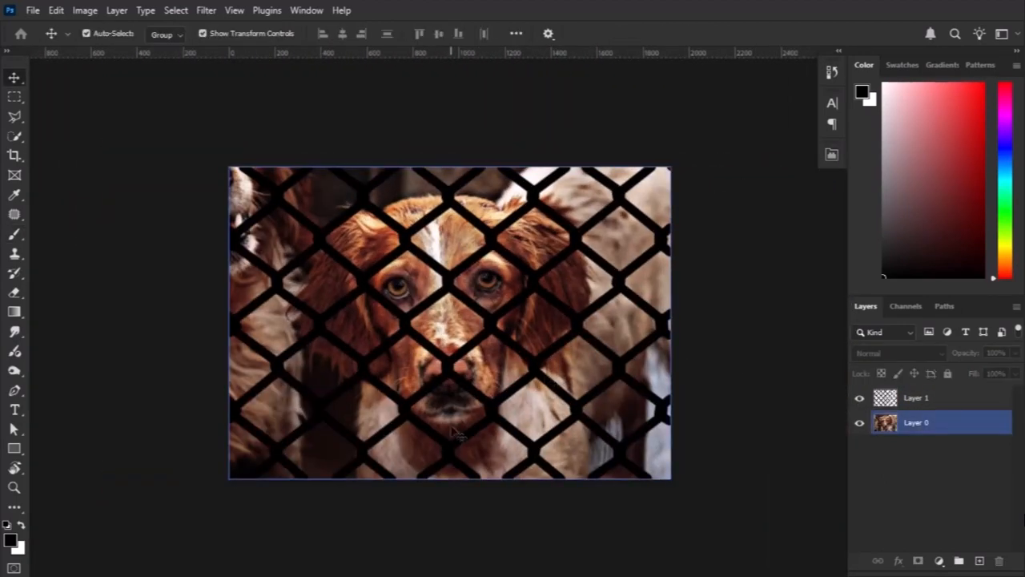
pyautogui.click(890, 398)
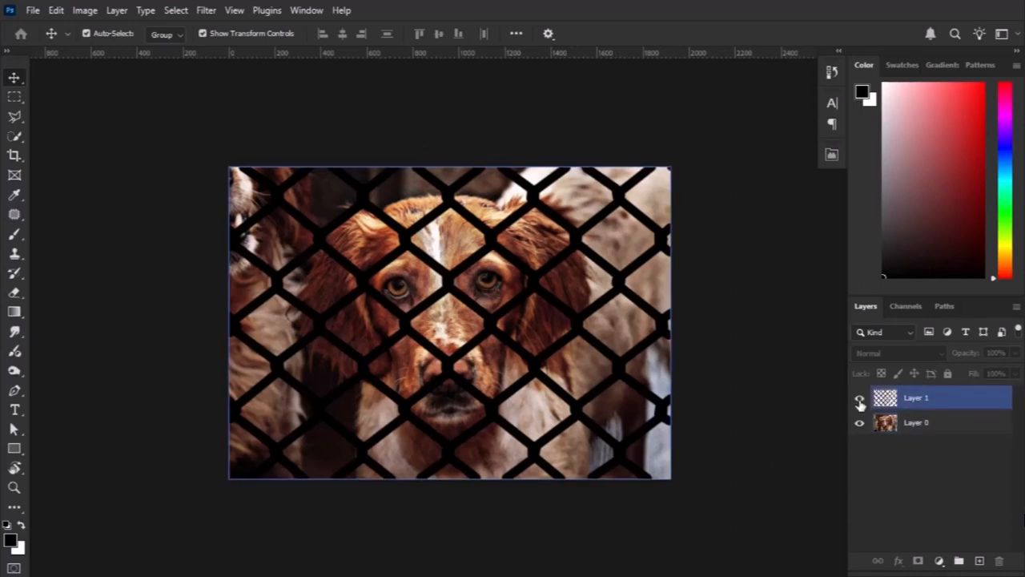
pyautogui.click(860, 400)
pyautogui.click(946, 425)
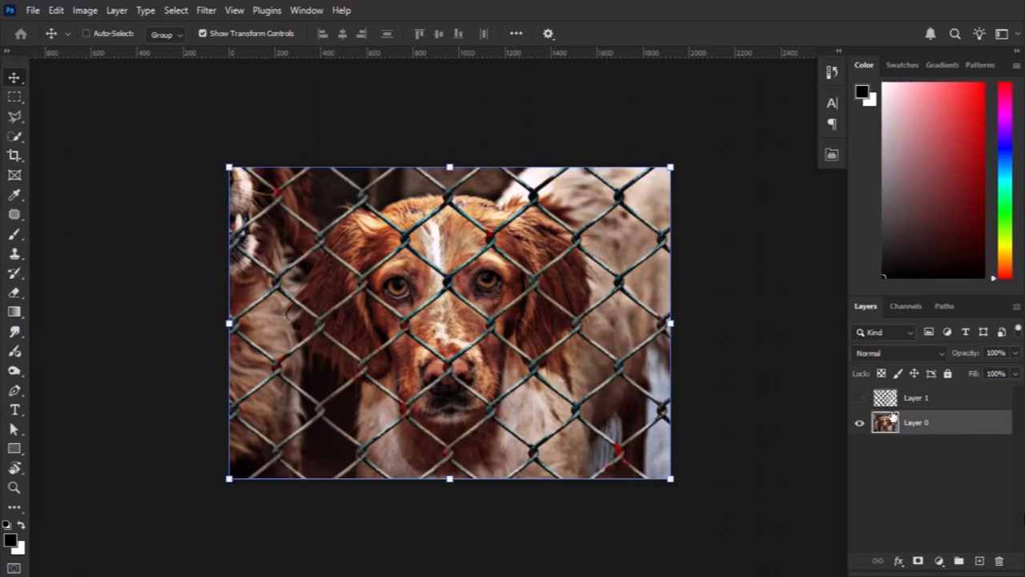
pyautogui.keyDown('ctrl'); pyautogui.click(886, 398); pyautogui.keyUp('ctrl')
pyautogui.hotkey('ctrl', '+')
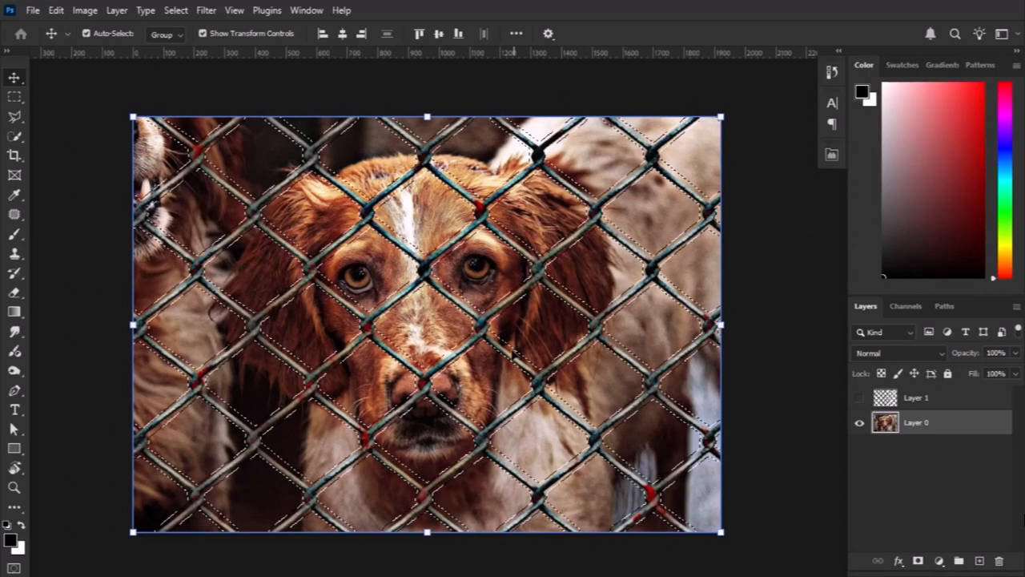
# Replace the selected fence using Content-Aware Fill output to a new layer, and clear the selection.
pyautogui.click(55, 10)
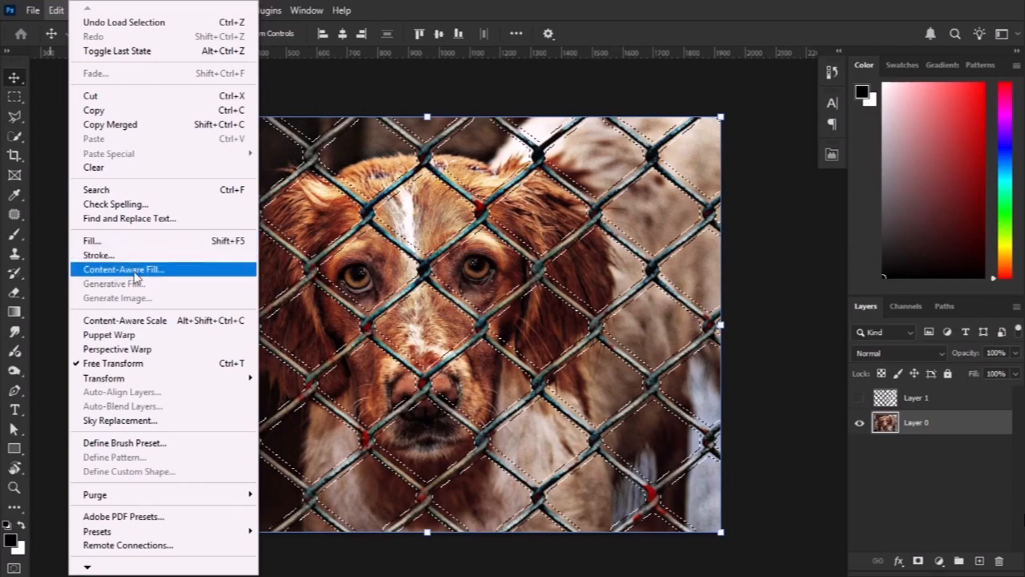
pyautogui.click(183, 273)
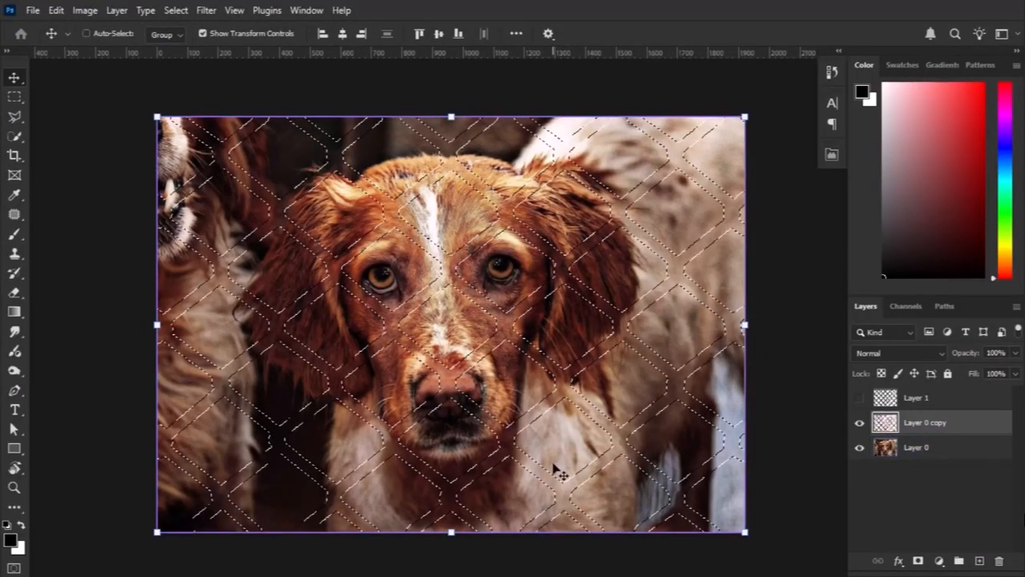
pyautogui.hotkey('ctrl', 'd')
pyautogui.keyDown('ctrl'); pyautogui.click(685, 453); pyautogui.keyUp('ctrl')
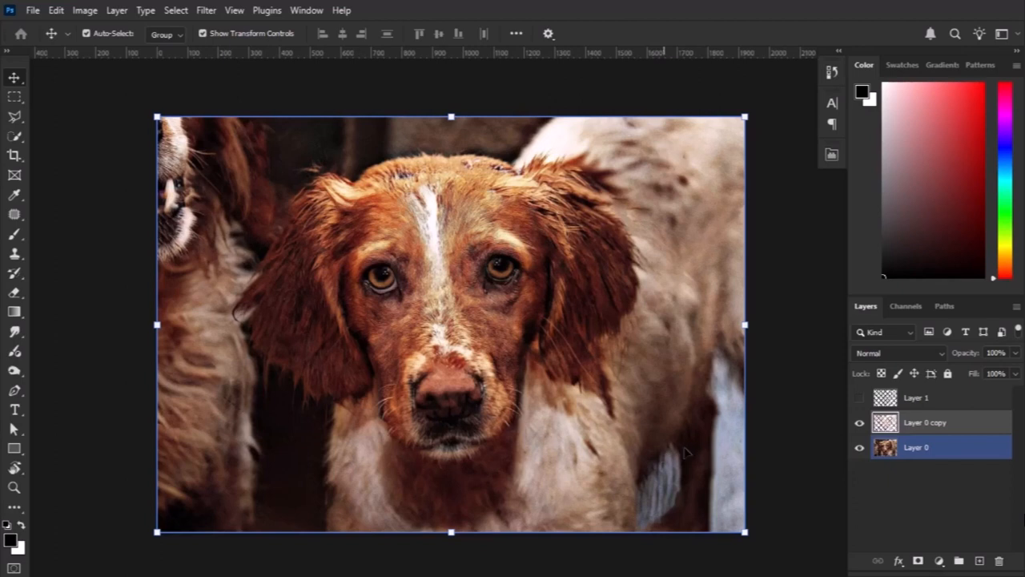
# Hide Layer 0 to inspect the filled strips on Layer 0 copy by themselves, and show Layer 0 again.
pyautogui.click(812, 446)
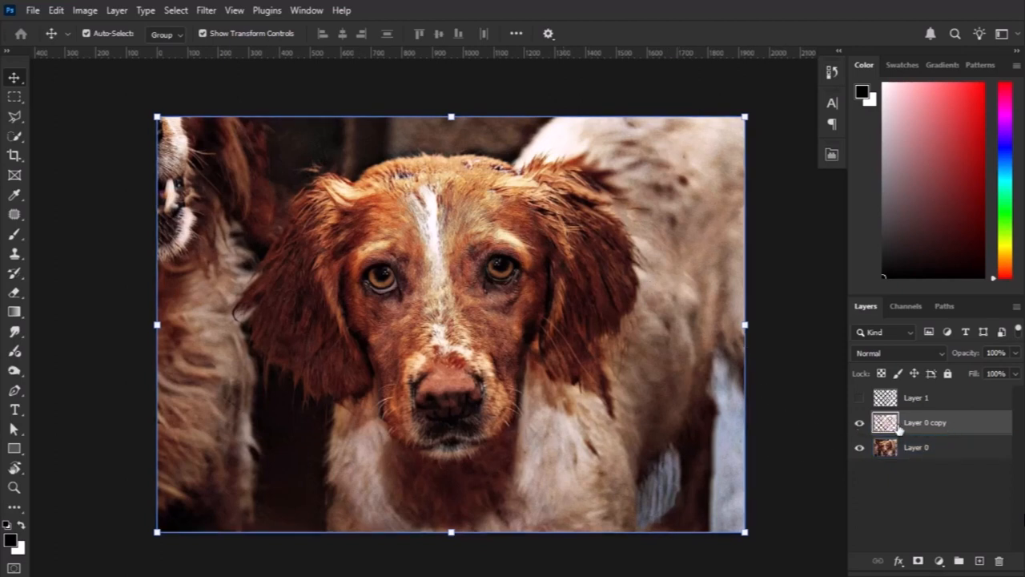
pyautogui.keyDown('alt'); pyautogui.click(859, 424); pyautogui.keyUp('alt')
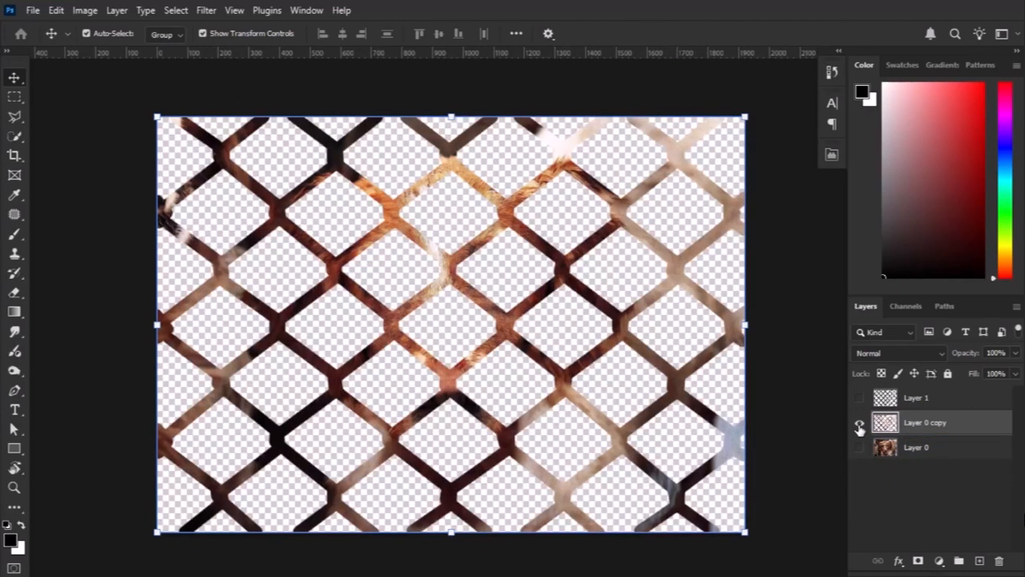
pyautogui.scroll(3, 430, 304)
pyautogui.moveTo(498, 258)
pyautogui.mouseDown()
pyautogui.moveTo(472, 343)
pyautogui.moveTo(435, 316)
pyautogui.moveTo(515, 270)
pyautogui.moveTo(501, 274)
pyautogui.mouseUp()
pyautogui.scroll(-3, 495, 307)
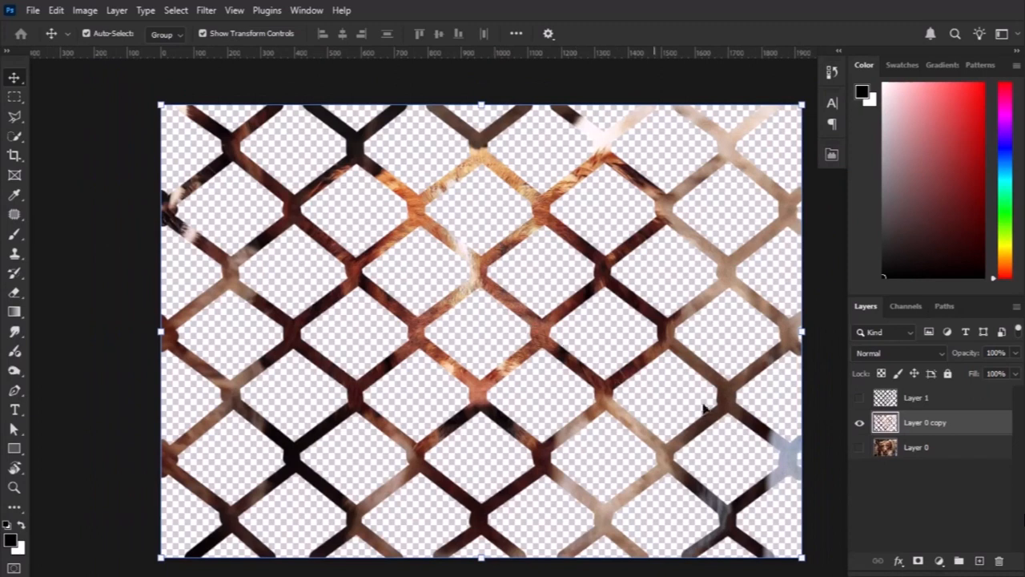
pyautogui.click(859, 446)
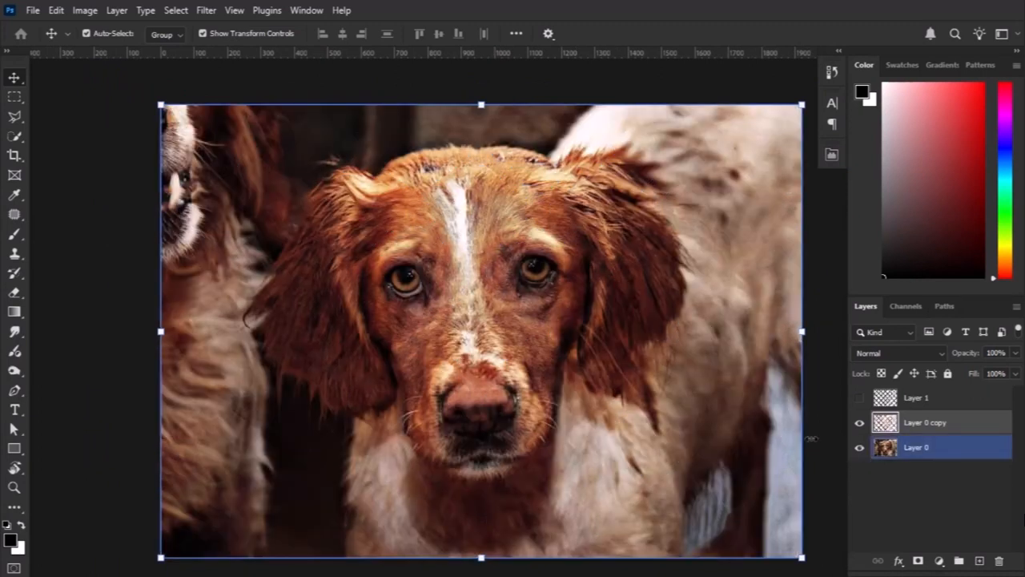
# Examine the filled photo up close for leftover fence traces in the background dog, the face, the left-hand fur and the chest.
pyautogui.scroll(-1, 611, 407)
pyautogui.click(635, 415)
pyautogui.moveTo(635, 415); pyautogui.dragTo(585, 401)
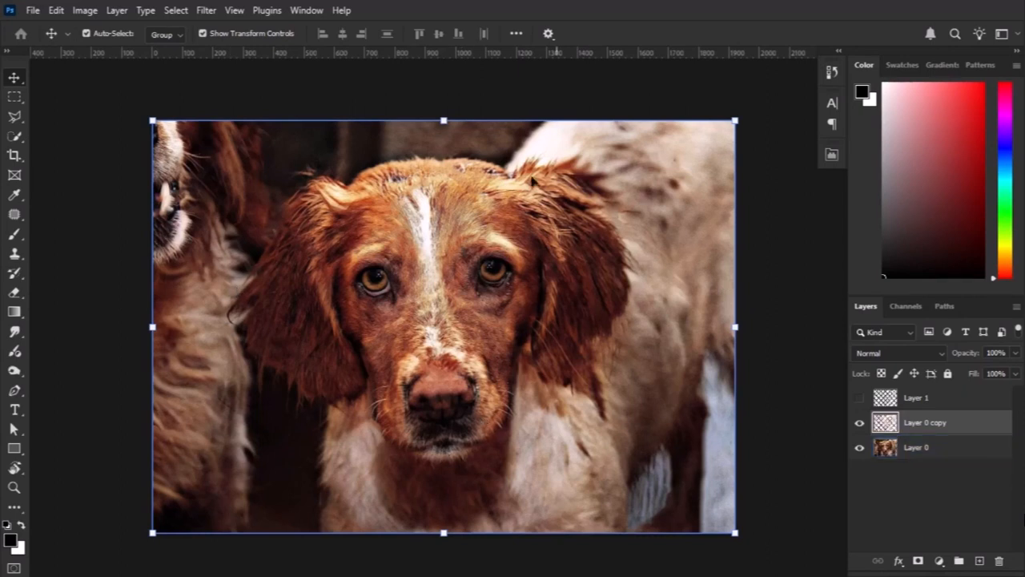
pyautogui.scroll(5, 618, 229)
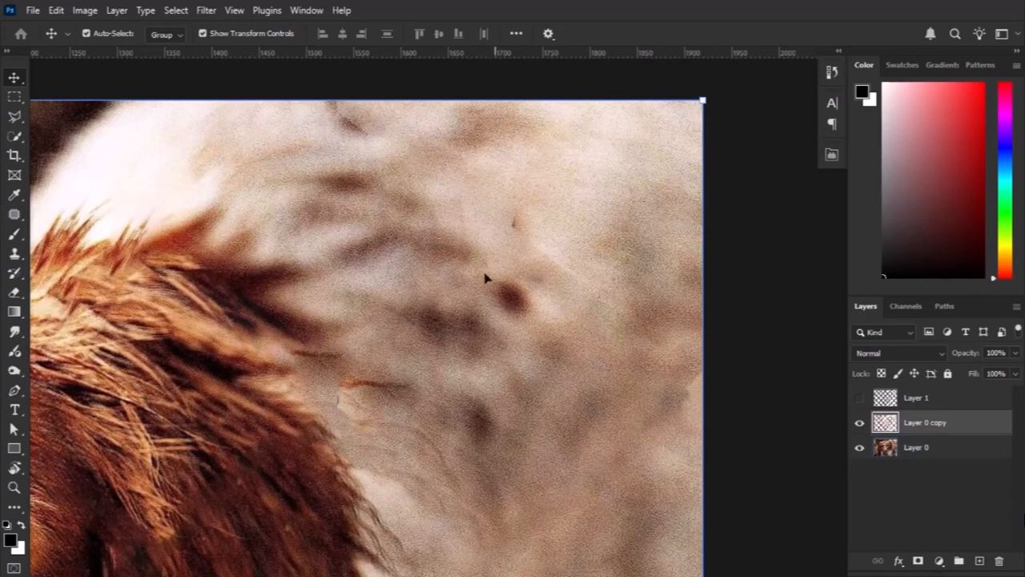
pyautogui.scroll(-4, 325, 197)
pyautogui.moveTo(167, 294); pyautogui.dragTo(641, 258)
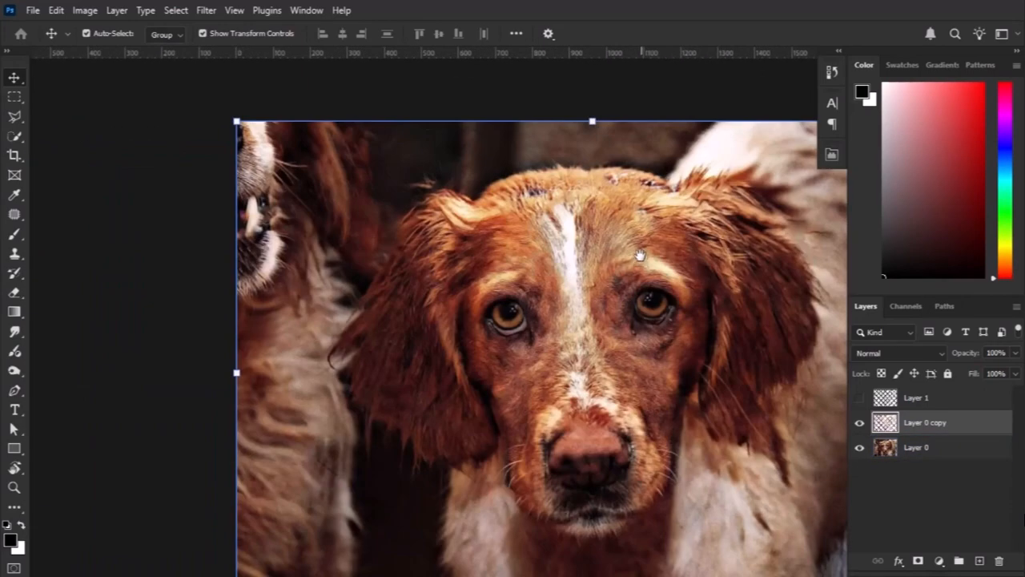
pyautogui.scroll(5, 277, 184)
pyautogui.scroll(-2, 371, 197)
pyautogui.scroll(-2, 372, 198)
pyautogui.moveTo(386, 280); pyautogui.dragTo(376, 72)
pyautogui.scroll(5, 400, 277)
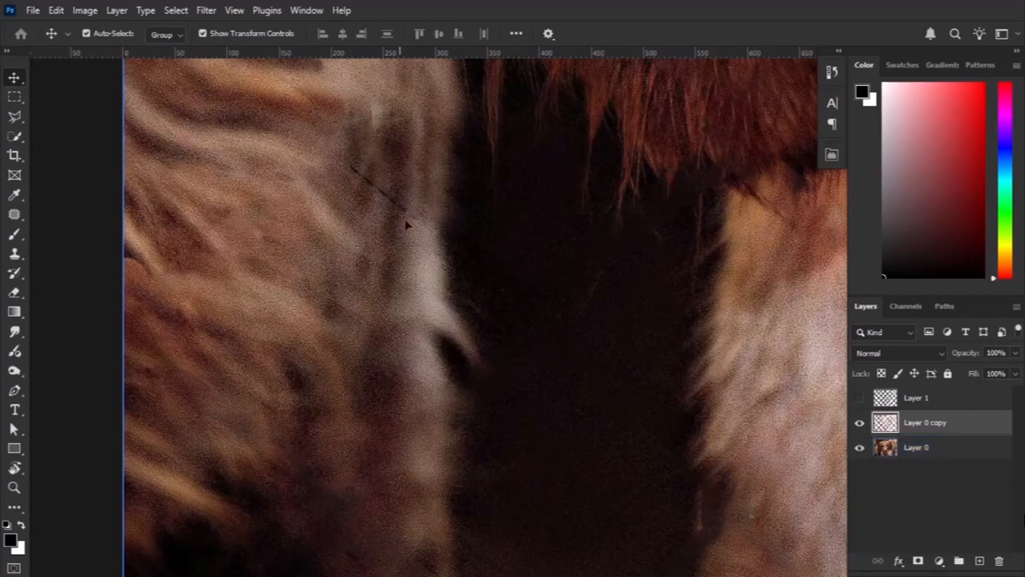
pyautogui.scroll(-3, 405, 222)
pyautogui.scroll(5, 348, 339)
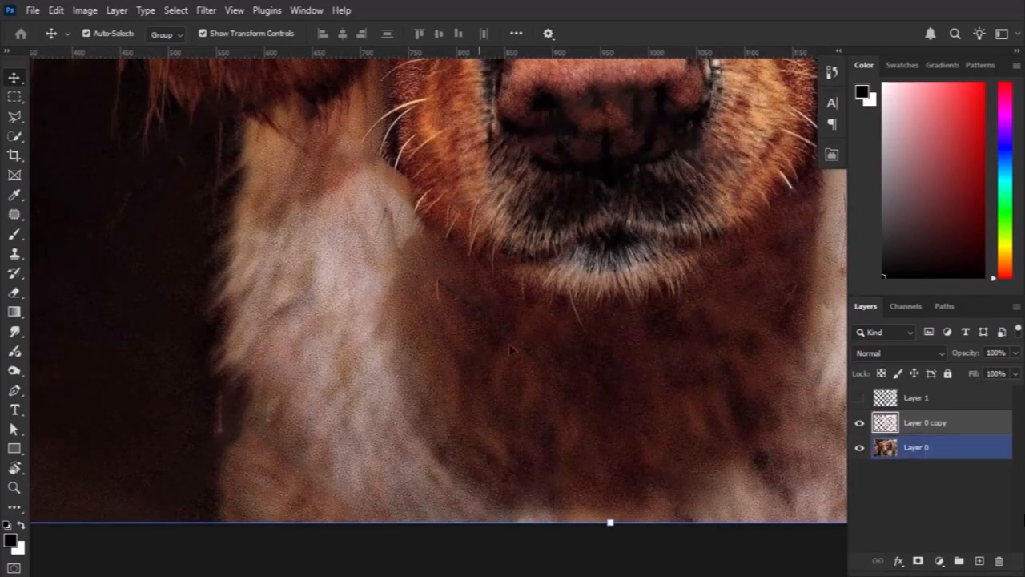
pyautogui.scroll(-4, 537, 369)
pyautogui.moveTo(533, 336); pyautogui.dragTo(489, 329)
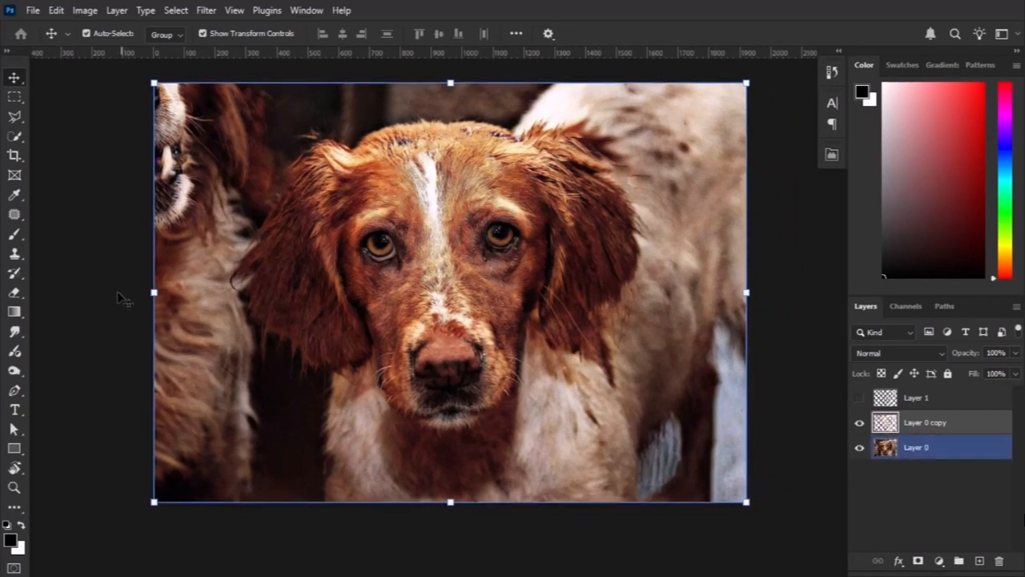
# Remove the leftover dark line in the fur on the photo's left side with the Spot Healing Brush.
pyautogui.click(18, 214)
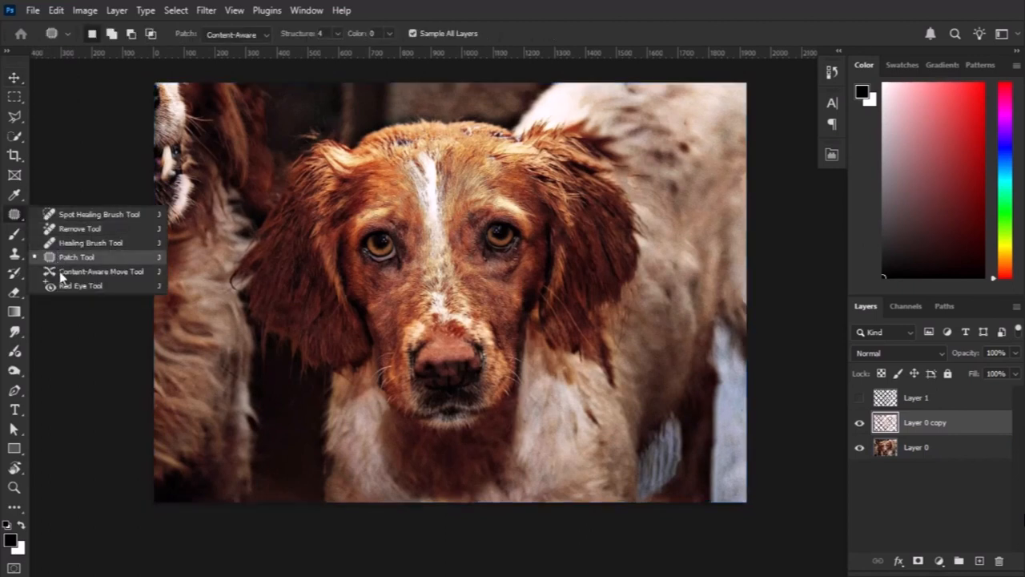
pyautogui.click(74, 216)
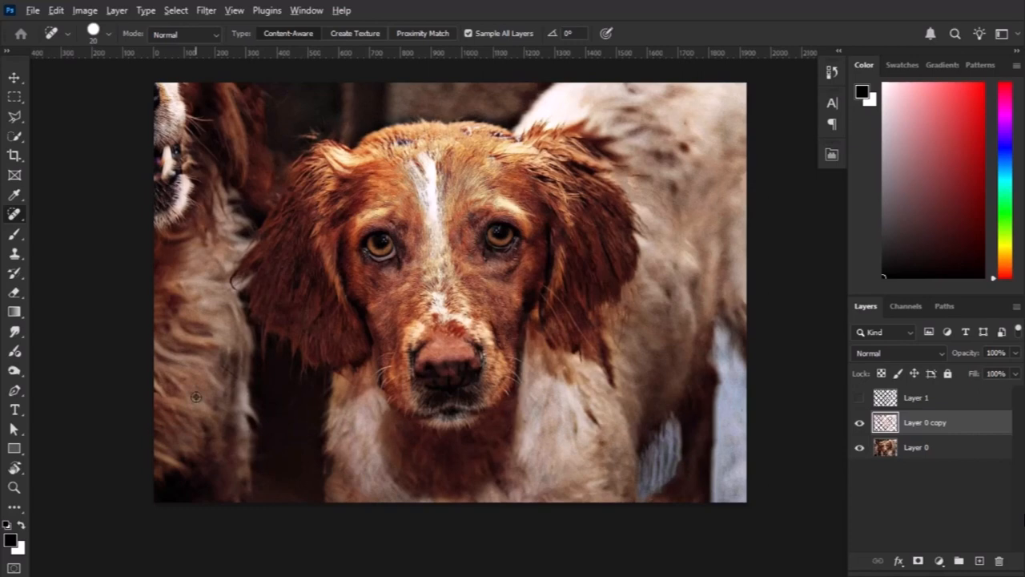
pyautogui.scroll(6, 195, 396)
pyautogui.moveTo(377, 414); pyautogui.dragTo(268, 322)
# Heal the diagonal fence trace in the dark chest fur below the dog's muzzle with the Spot Healing Brush.
pyautogui.scroll(-3, 371, 470)
pyautogui.moveTo(398, 498)
pyautogui.mouseDown()
pyautogui.moveTo(236, 282)
pyautogui.moveTo(58, 269)
pyautogui.mouseUp()
pyautogui.scroll(2, 466, 443)
pyautogui.moveTo(389, 274); pyautogui.dragTo(536, 386)
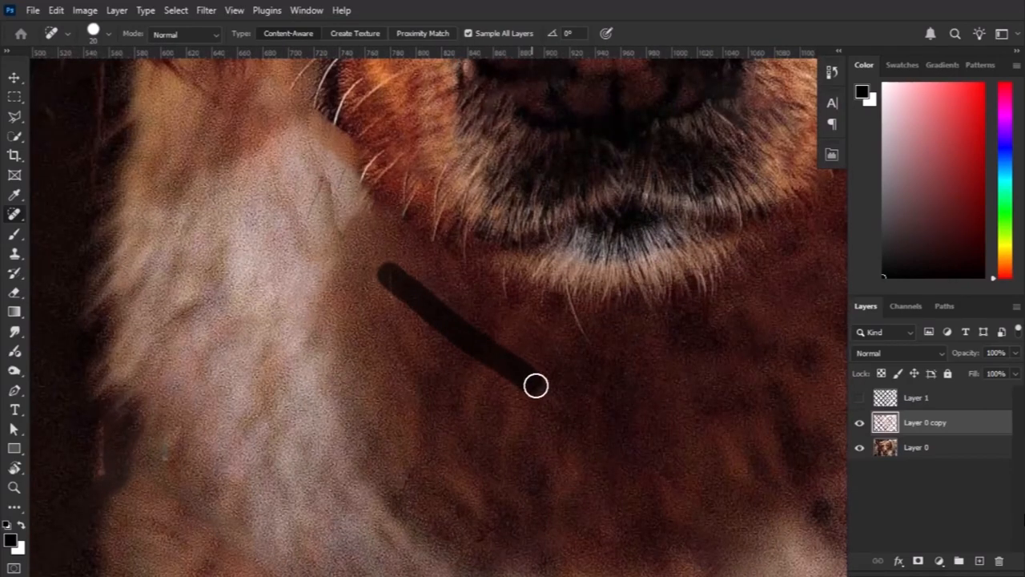
# Heal the thin dark fence line in the pale fur beside the dog's muzzle with the Spot Healing Brush.
pyautogui.scroll(-3, 552, 433)
pyautogui.moveTo(739, 373); pyautogui.dragTo(563, 438)
pyautogui.scroll(4, 560, 392)
pyautogui.moveTo(556, 291); pyautogui.dragTo(547, 401)
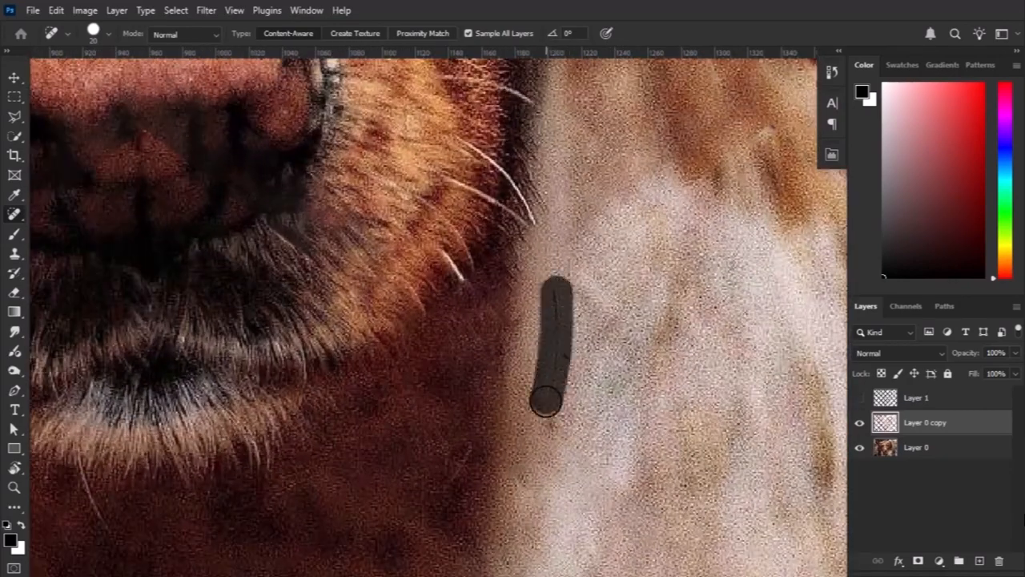
pyautogui.scroll(-3, 624, 408)
pyautogui.scroll(4, 712, 366)
pyautogui.moveTo(401, 261); pyautogui.dragTo(472, 310)
# Heal the leftover fence trace in the light back fur near the photo's upper-right corner with the Spot Healing Brush.
pyautogui.scroll(-4, 497, 352)
pyautogui.moveTo(612, 505); pyautogui.dragTo(474, 407)
pyautogui.scroll(3, 474, 407)
pyautogui.scroll(-2, 593, 344)
pyautogui.moveTo(687, 246); pyautogui.dragTo(561, 425)
pyautogui.scroll(4, 526, 355)
pyautogui.scroll(-4, 526, 355)
pyautogui.moveTo(478, 195); pyautogui.dragTo(518, 500)
pyautogui.scroll(4, 488, 379)
pyautogui.moveTo(486, 277); pyautogui.dragTo(491, 296)
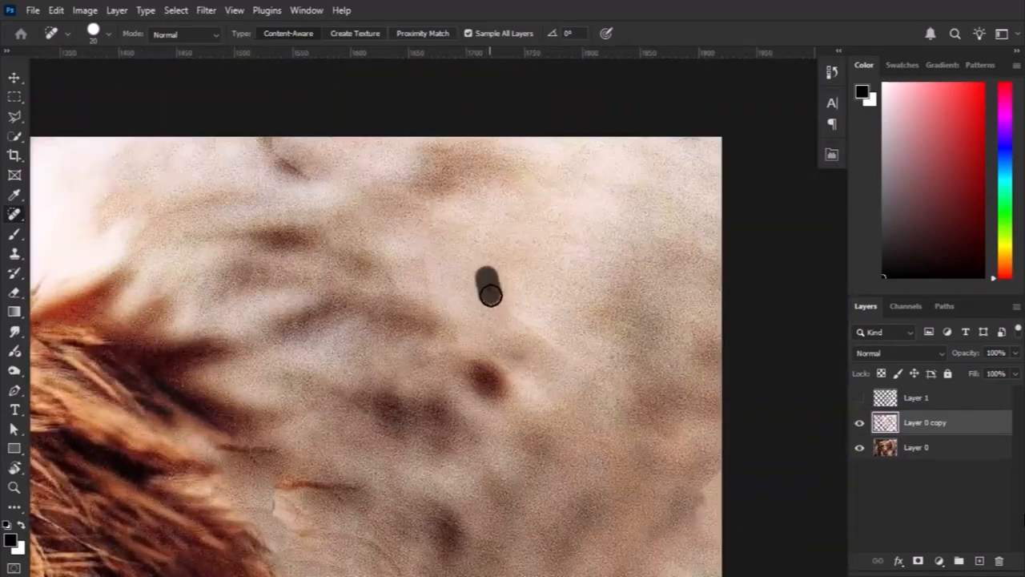
# Examine the background, top of the head, eyes and nose up close for leftover fence traces.
pyautogui.scroll(-4, 385, 411)
pyautogui.moveTo(256, 380); pyautogui.dragTo(681, 396)
pyautogui.moveTo(307, 393); pyautogui.dragTo(637, 345)
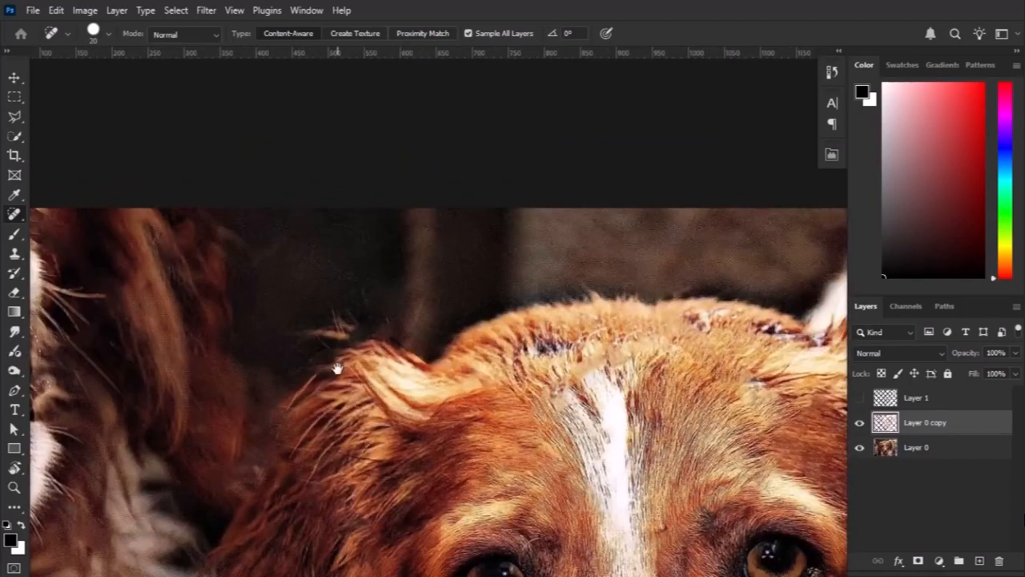
pyautogui.moveTo(336, 366); pyautogui.dragTo(481, 357)
pyautogui.moveTo(382, 359); pyautogui.dragTo(546, 362)
pyautogui.moveTo(560, 460); pyautogui.dragTo(380, 298)
pyautogui.moveTo(443, 373); pyautogui.dragTo(218, 174)
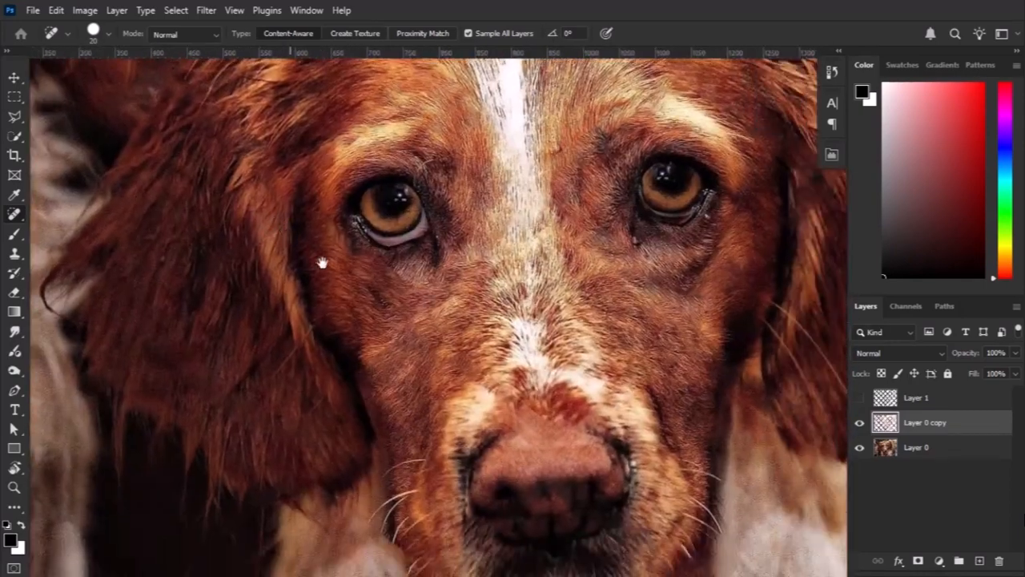
pyautogui.moveTo(323, 264); pyautogui.dragTo(231, 166)
pyautogui.scroll(-2, 486, 378)
pyautogui.scroll(3, 486, 377)
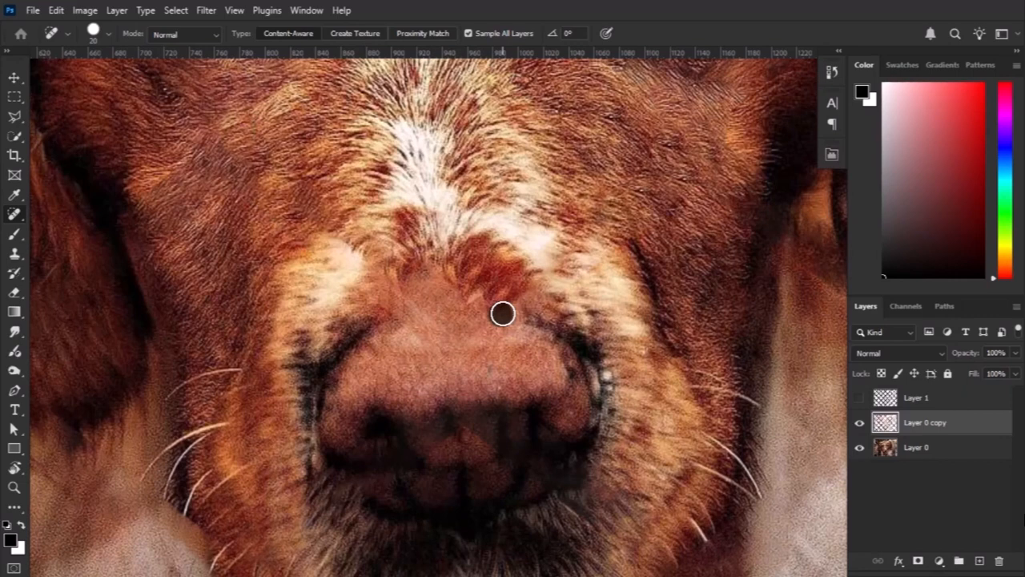
pyautogui.scroll(-3, 468, 360)
pyautogui.scroll(3, 347, 160)
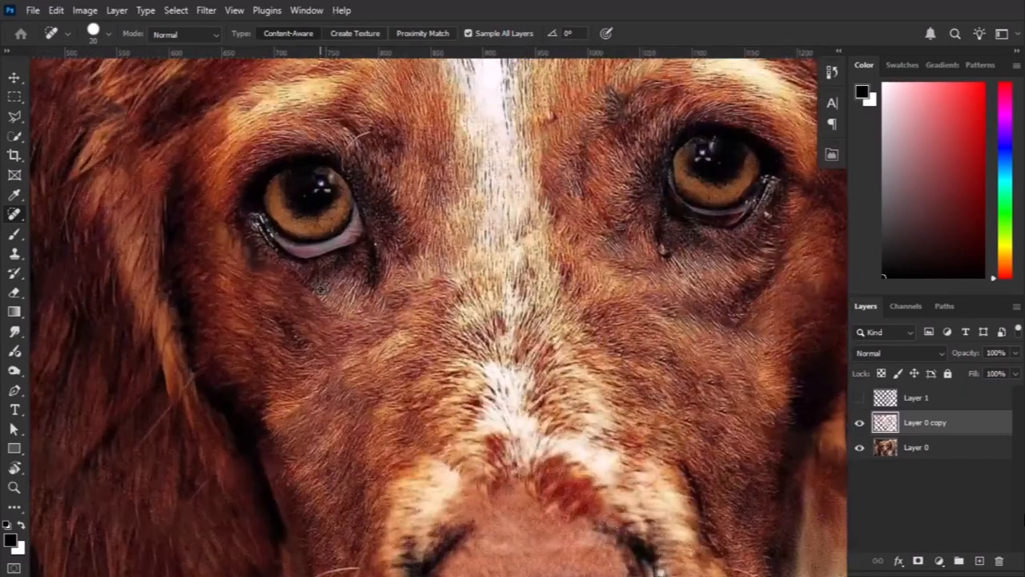
# Examine the fur around the dog's left-hand eye and cheek up close for smudged fill areas.
pyautogui.scroll(2, 283, 281)
pyautogui.moveTo(150, 240); pyautogui.dragTo(216, 296)
pyautogui.moveTo(259, 329); pyautogui.dragTo(320, 372)
pyautogui.moveTo(278, 316); pyautogui.dragTo(367, 430)
pyautogui.moveTo(281, 311); pyautogui.dragTo(256, 284)
pyautogui.scroll(-4, 434, 348)
pyautogui.moveTo(621, 408); pyautogui.dragTo(517, 346)
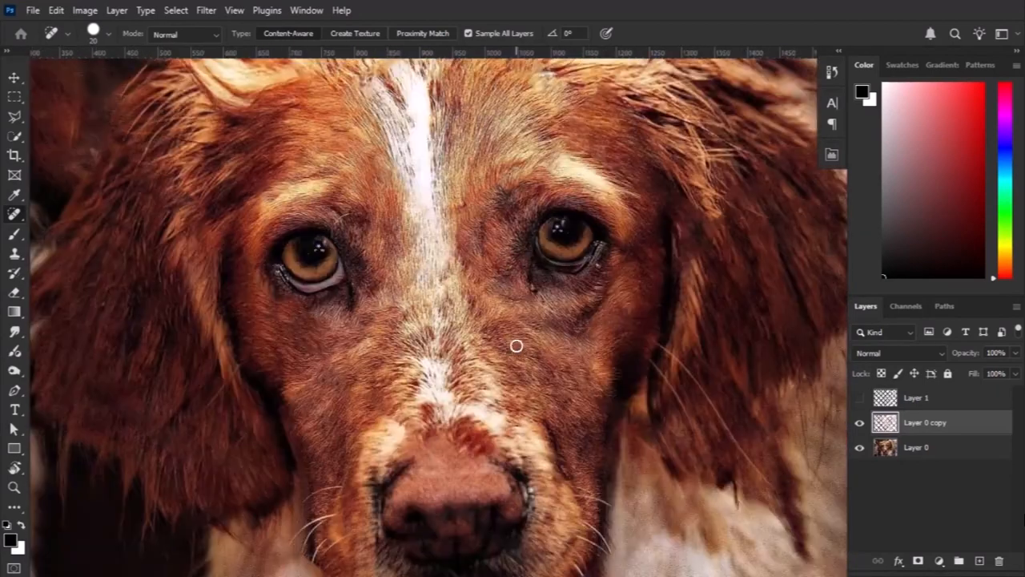
pyautogui.scroll(4, 392, 353)
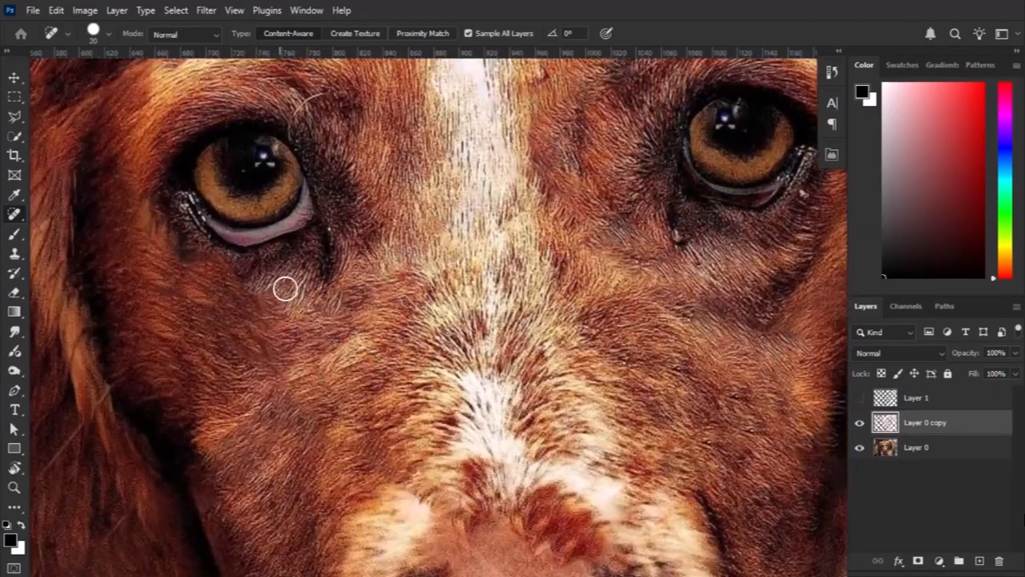
pyautogui.moveTo(288, 312); pyautogui.dragTo(336, 328)
pyautogui.scroll(1, 335, 328)
pyautogui.moveTo(574, 360); pyautogui.dragTo(398, 368)
pyautogui.moveTo(250, 340); pyautogui.dragTo(466, 389)
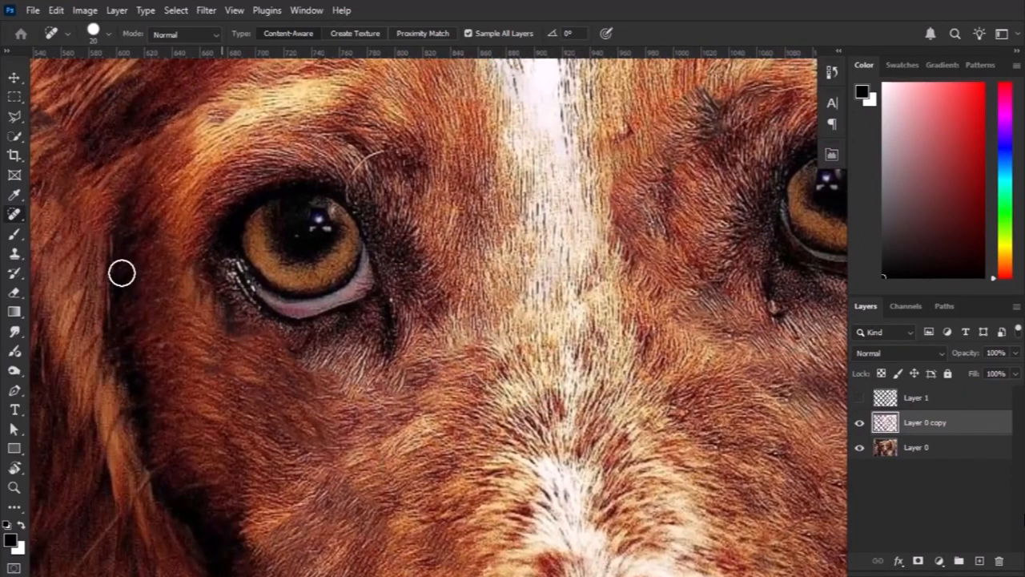
# Switch to the Healing Brush and blend the smudged fur under the dog's left-hand eye.
pyautogui.rightClick(18, 218)
pyautogui.click(88, 243)
pyautogui.scroll(3, 351, 356)
pyautogui.moveTo(367, 356); pyautogui.dragTo(360, 355)
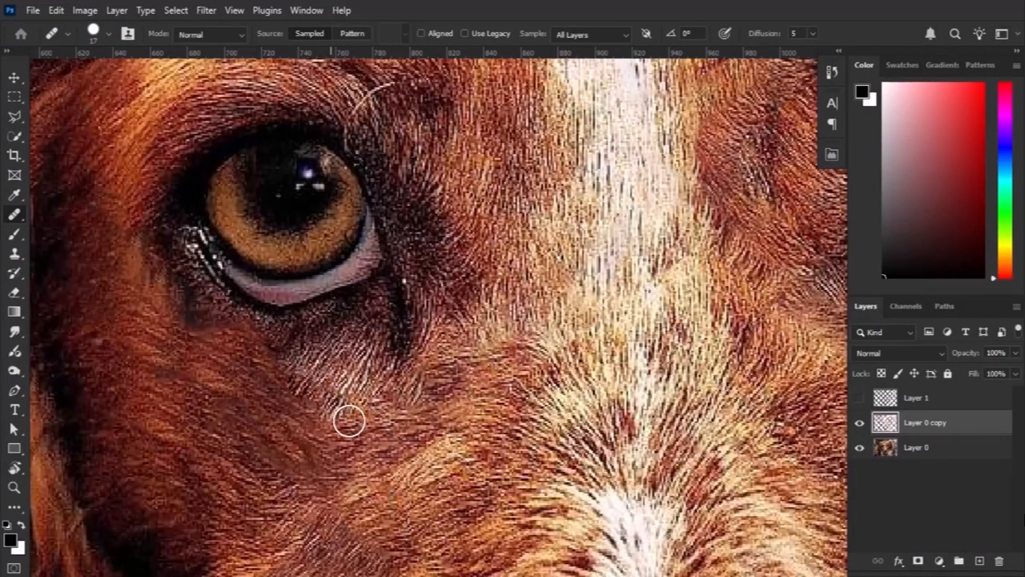
pyautogui.moveTo(352, 407)
pyautogui.mouseDown()
pyautogui.moveTo(313, 395)
pyautogui.moveTo(281, 360)
pyautogui.moveTo(226, 328)
pyautogui.moveTo(277, 333)
pyautogui.mouseUp()
pyautogui.scroll(-5, 324, 377)
pyautogui.scroll(5, 317, 365)
pyautogui.moveTo(283, 393); pyautogui.dragTo(182, 340)
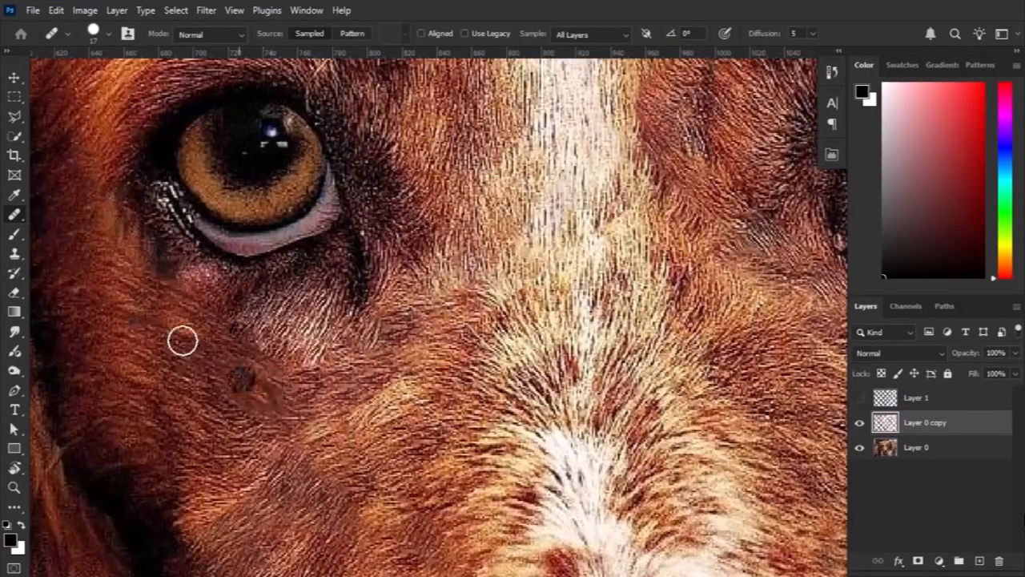
# Switch back to the Spot Healing Brush and touch up the remaining spots in the fur below the eye.
pyautogui.rightClick(16, 216)
pyautogui.click(94, 214)
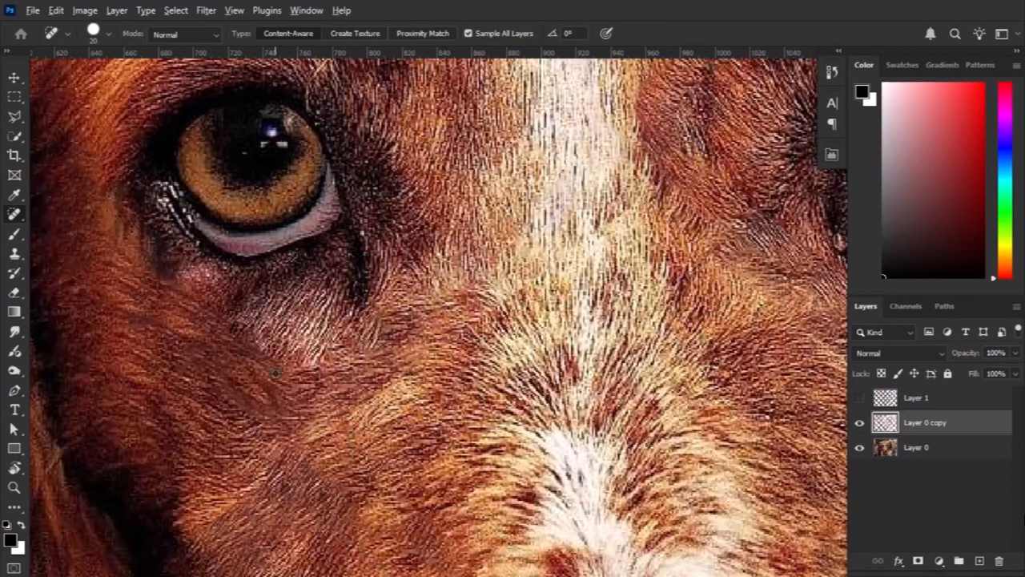
pyautogui.keyDown('alt'); pyautogui.click(275, 373); pyautogui.keyUp('alt')
pyautogui.click(519, 232)
pyautogui.scroll(1, 304, 355)
pyautogui.scroll(-10, 166, 333)
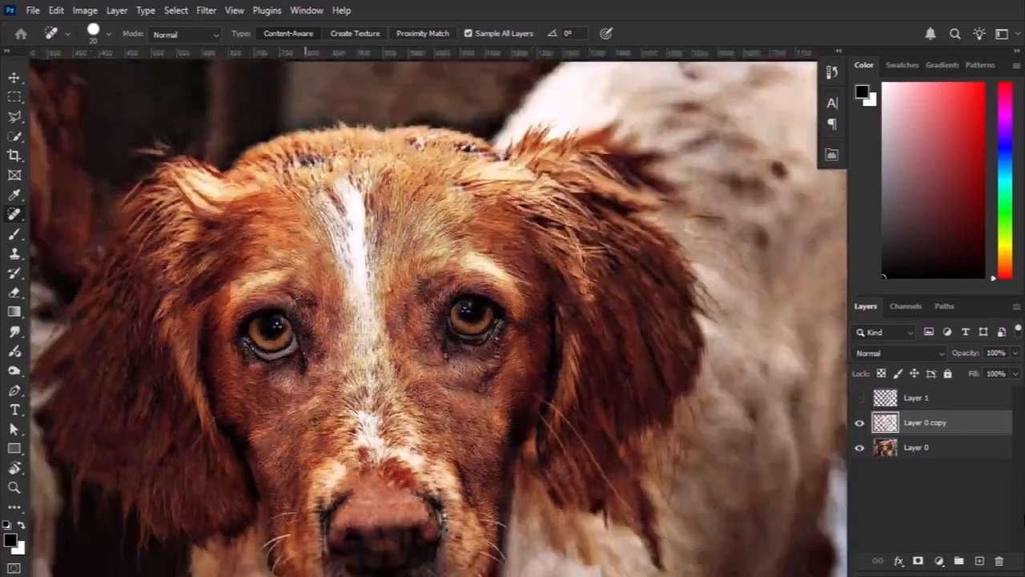
# Clone over the detached hair tuft and dark gap above the left-hand ear with the Clone Stamp at size 18 and 74% opacity.
pyautogui.scroll(-4, 343, 204)
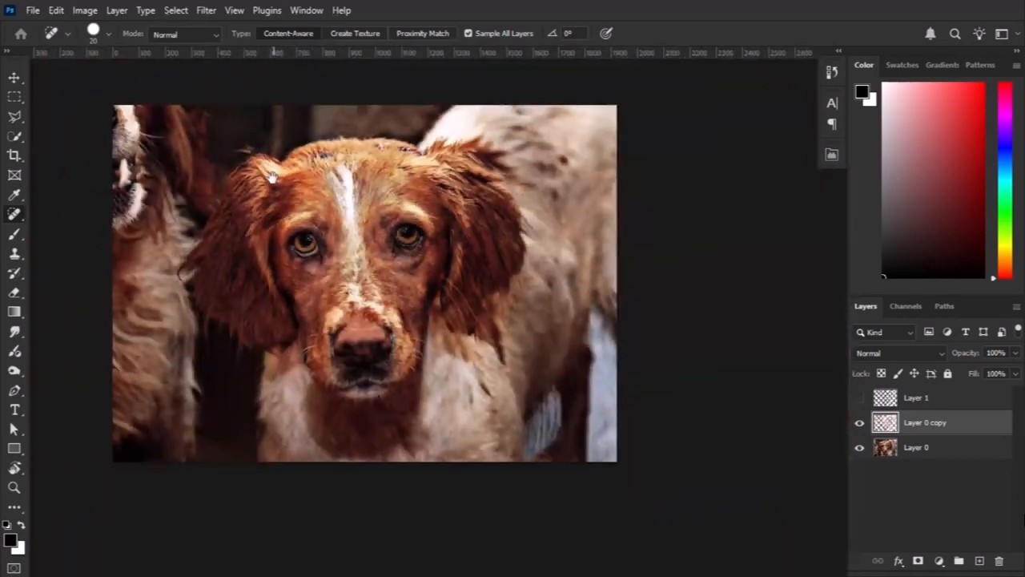
pyautogui.scroll(6, 327, 237)
pyautogui.scroll(8, 326, 237)
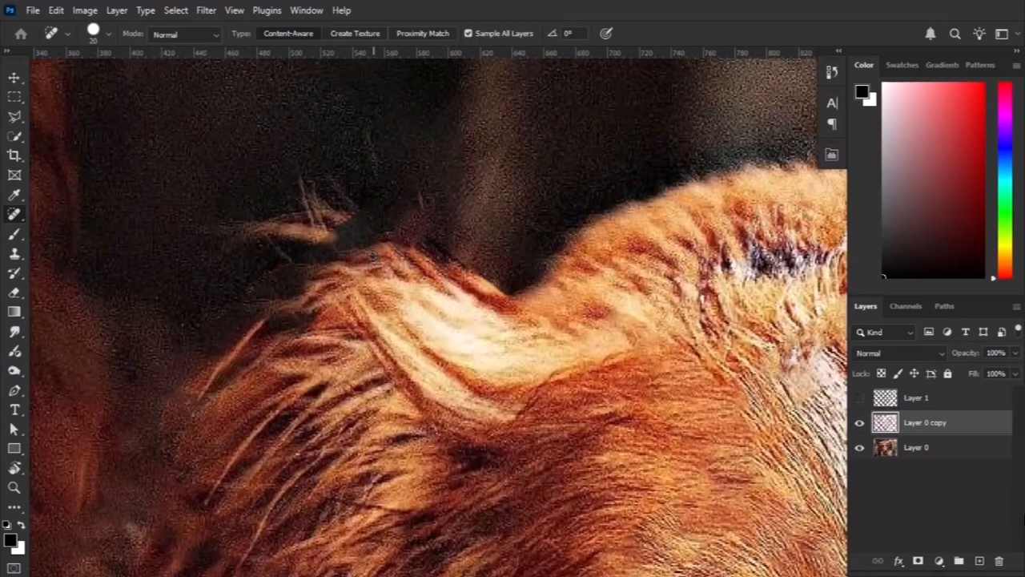
pyautogui.moveTo(340, 242); pyautogui.dragTo(375, 294)
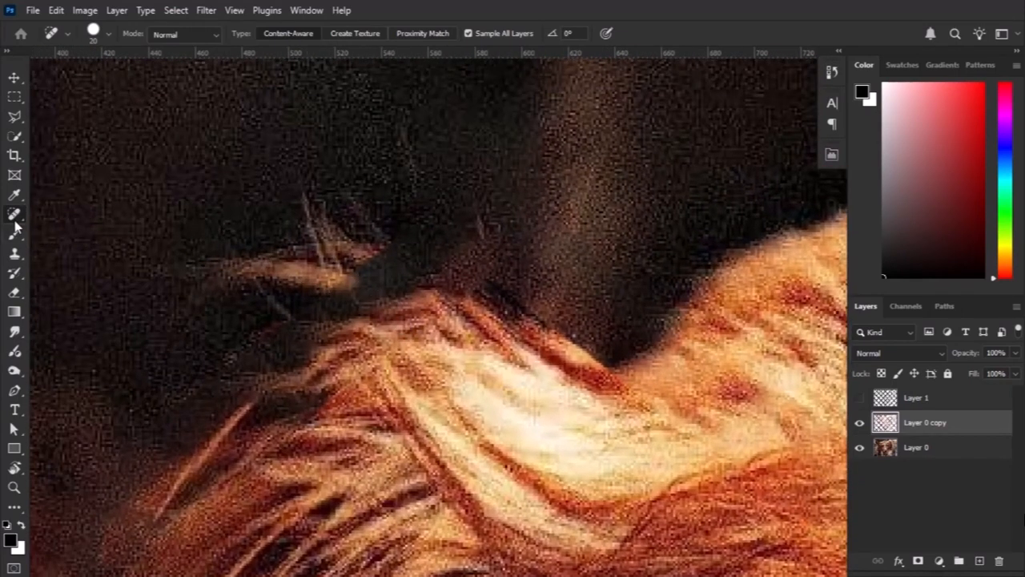
pyautogui.click(16, 254)
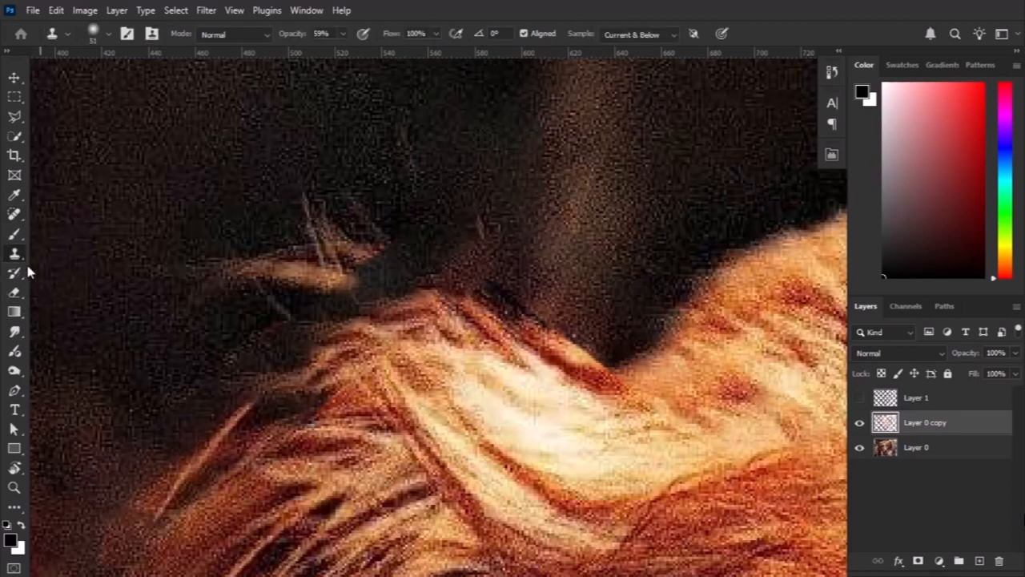
pyautogui.moveTo(318, 276); pyautogui.dragTo(283, 280)
pyautogui.click(328, 223)
pyautogui.moveTo(321, 277)
pyautogui.mouseDown()
pyautogui.moveTo(380, 302)
pyautogui.moveTo(380, 341)
pyautogui.mouseUp()
pyautogui.keyDown('alt'); pyautogui.click(345, 258); pyautogui.keyUp('alt')
pyautogui.moveTo(362, 260)
pyautogui.mouseDown()
pyautogui.moveTo(335, 308)
pyautogui.moveTo(345, 291)
pyautogui.moveTo(395, 304)
pyautogui.moveTo(366, 266)
pyautogui.moveTo(430, 304)
pyautogui.mouseUp()
pyautogui.keyDown('alt'); pyautogui.click(316, 277); pyautogui.keyUp('alt')
pyautogui.keyDown('alt'); pyautogui.click(357, 256); pyautogui.keyUp('alt')
pyautogui.keyDown('alt'); pyautogui.click(387, 275); pyautogui.keyUp('alt')
pyautogui.scroll(-5, 456, 363)
pyautogui.moveTo(558, 403); pyautogui.dragTo(334, 187)
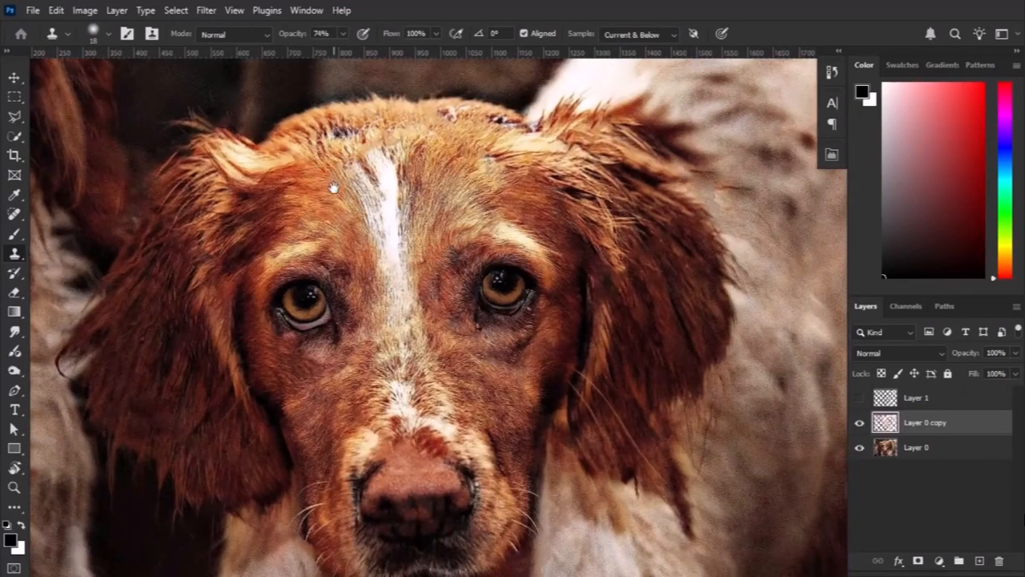
pyautogui.scroll(-5, 437, 305)
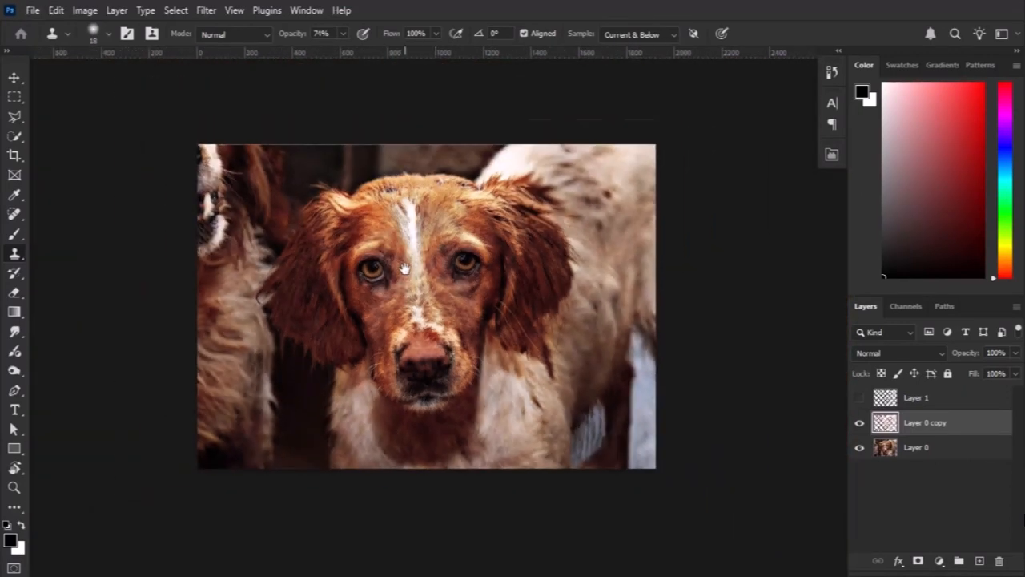
pyautogui.scroll(2, 405, 269)
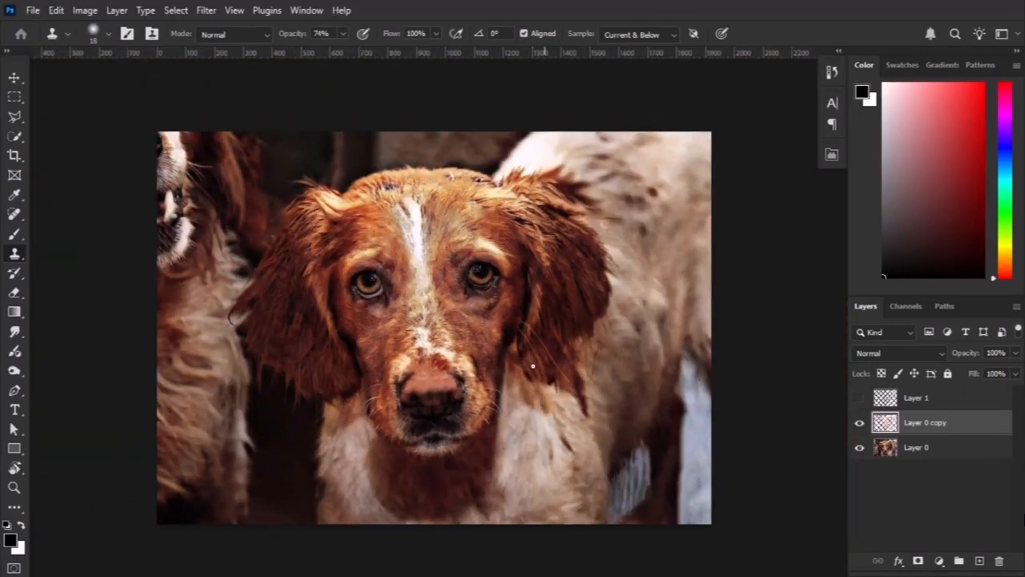
# Add a new empty layer above Layer 1 and keep it selected.
pyautogui.click(13, 78)
pyautogui.click(426, 383)
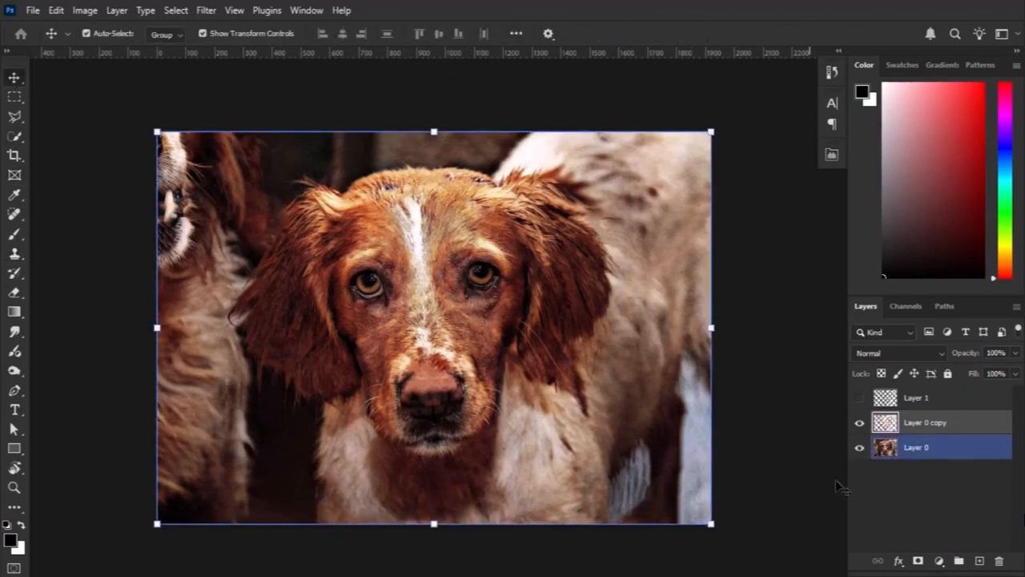
pyautogui.click(954, 401)
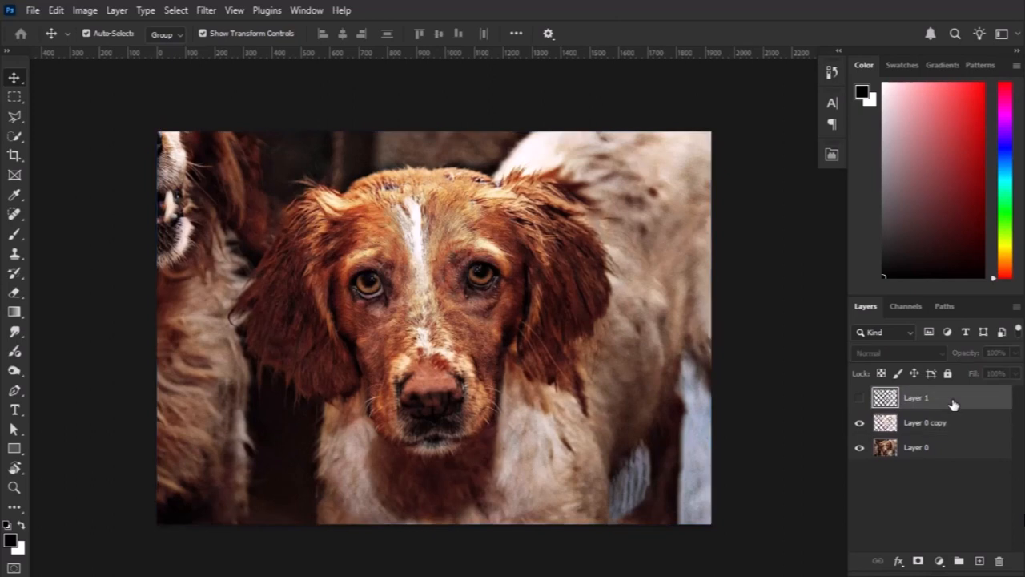
pyautogui.click(980, 563)
pyautogui.click(957, 472)
pyautogui.click(955, 400)
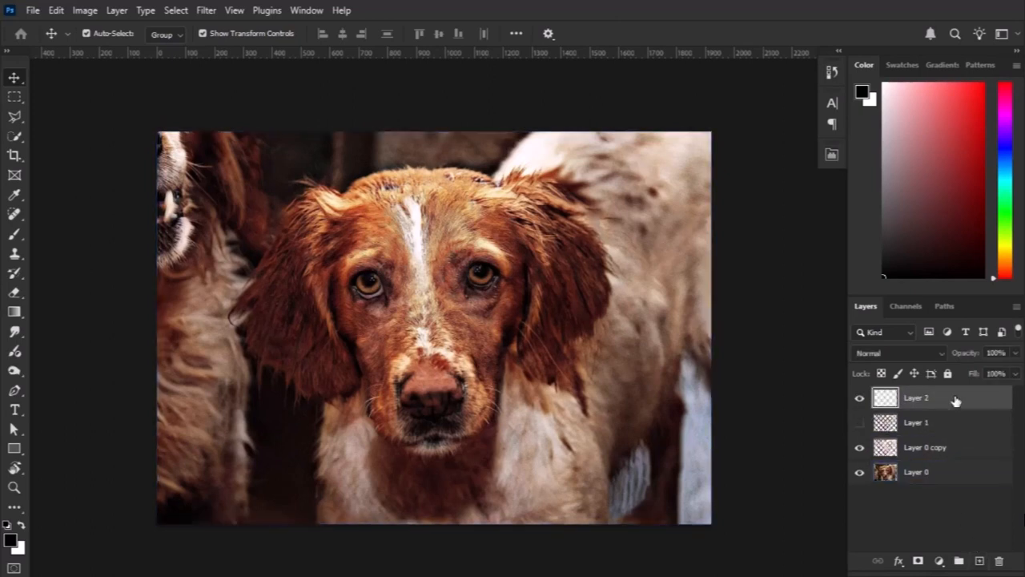
# Stamp all visible layers into the new top layer and convert it to a smart object.
pyautogui.rightClick(955, 398)
pyautogui.press('Escape')
pyautogui.press('ctrl')
pyautogui.hotkey('ctrl', 'alt', 'shift', 'e')
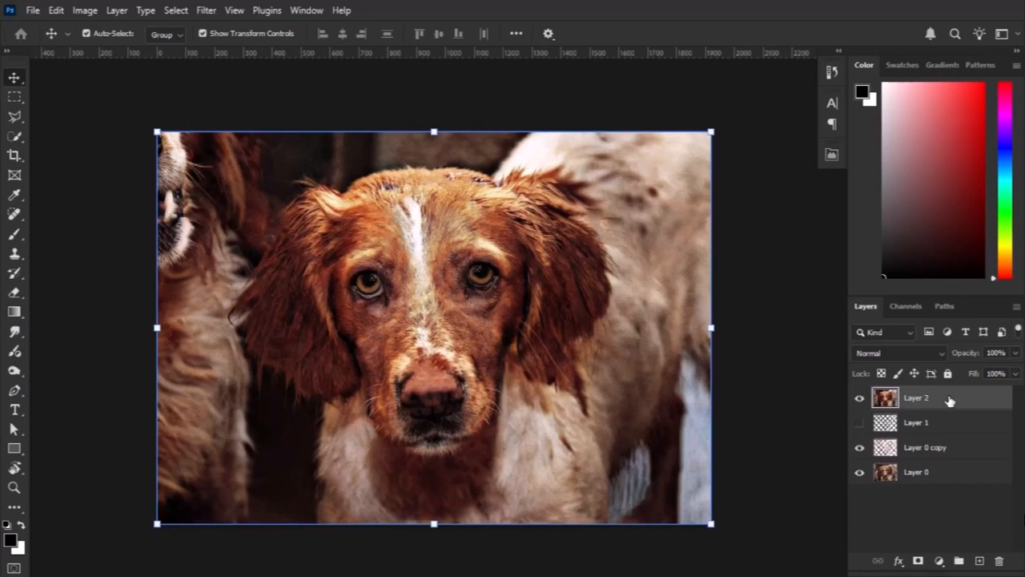
pyautogui.rightClick(1014, 406)
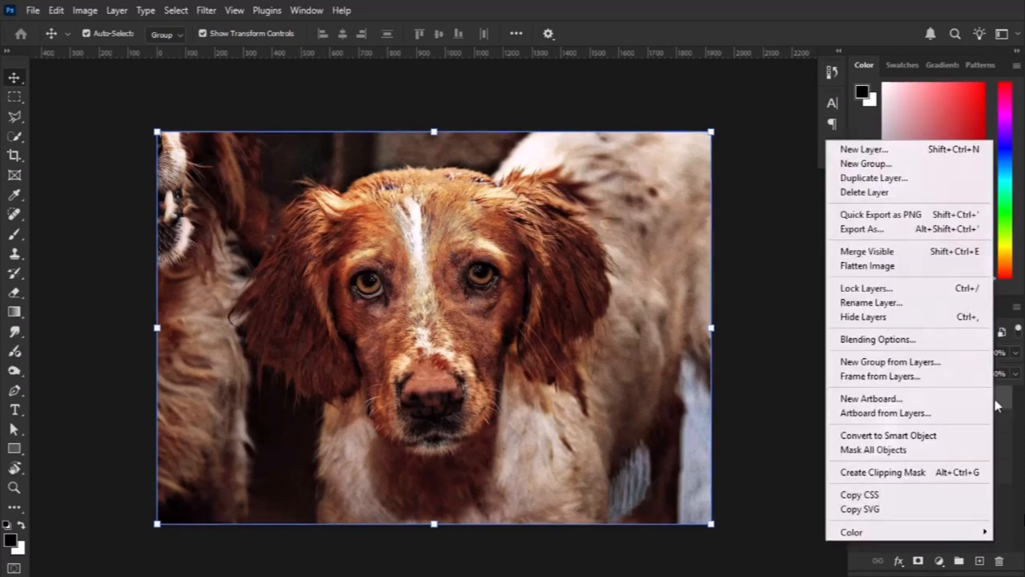
pyautogui.click(916, 437)
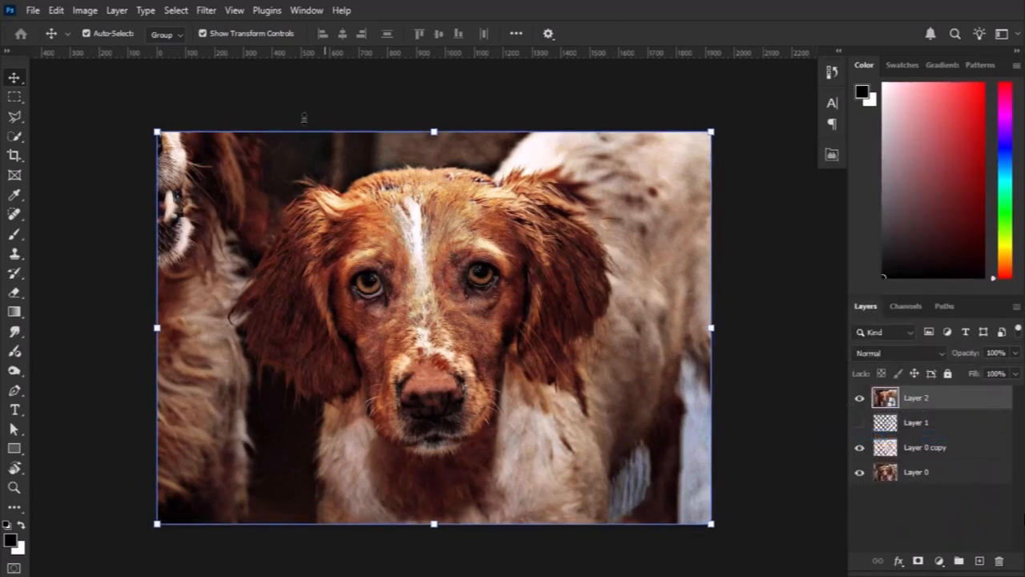
# Apply a Tilt-Shift blur, rotate its focus band to near vertical and widen it to cover the dog's face.
pyautogui.click(206, 10)
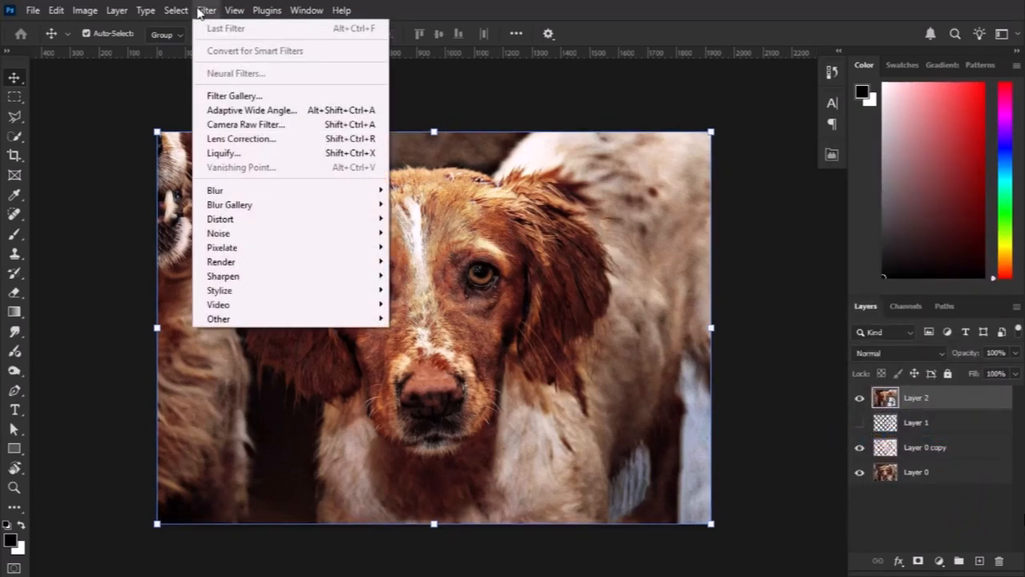
pyautogui.moveTo(218, 210)
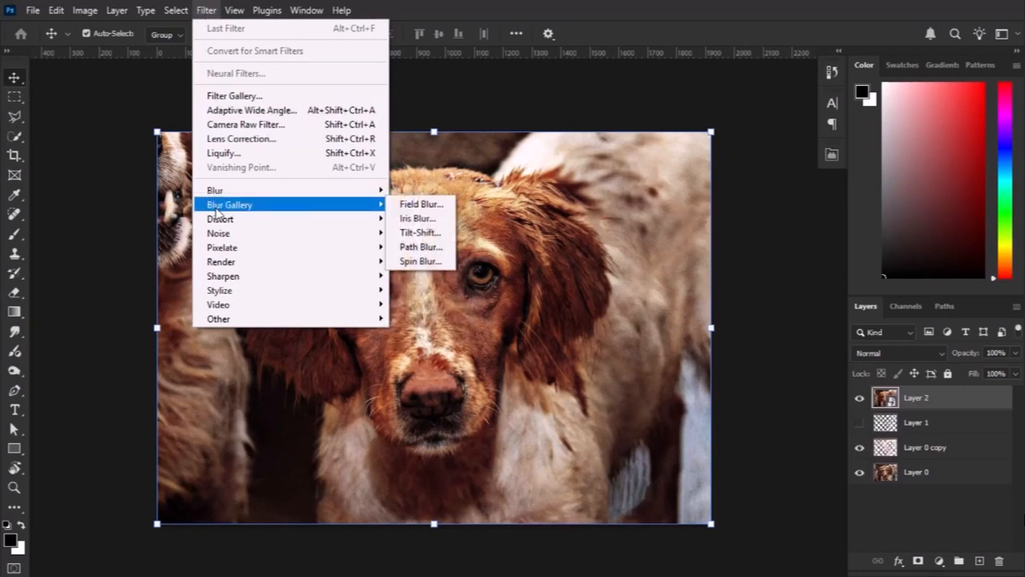
pyautogui.click(420, 233)
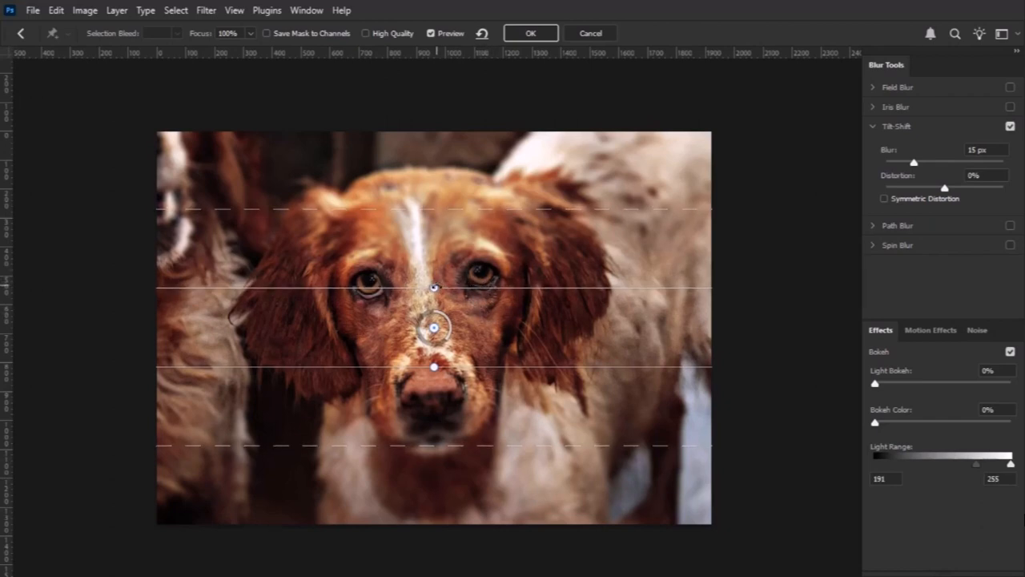
pyautogui.moveTo(433, 286); pyautogui.dragTo(476, 328)
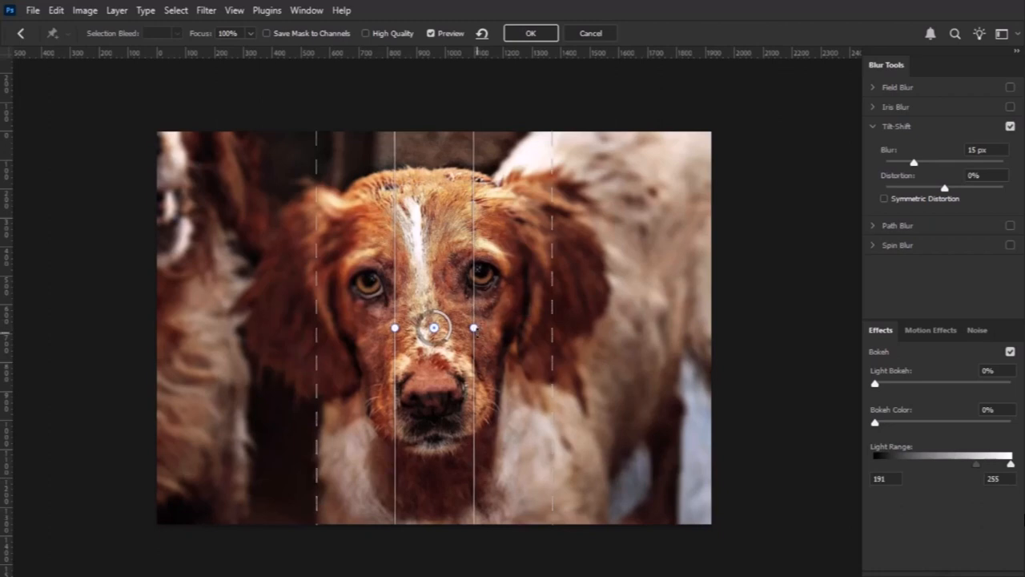
pyautogui.moveTo(473, 327); pyautogui.dragTo(502, 321)
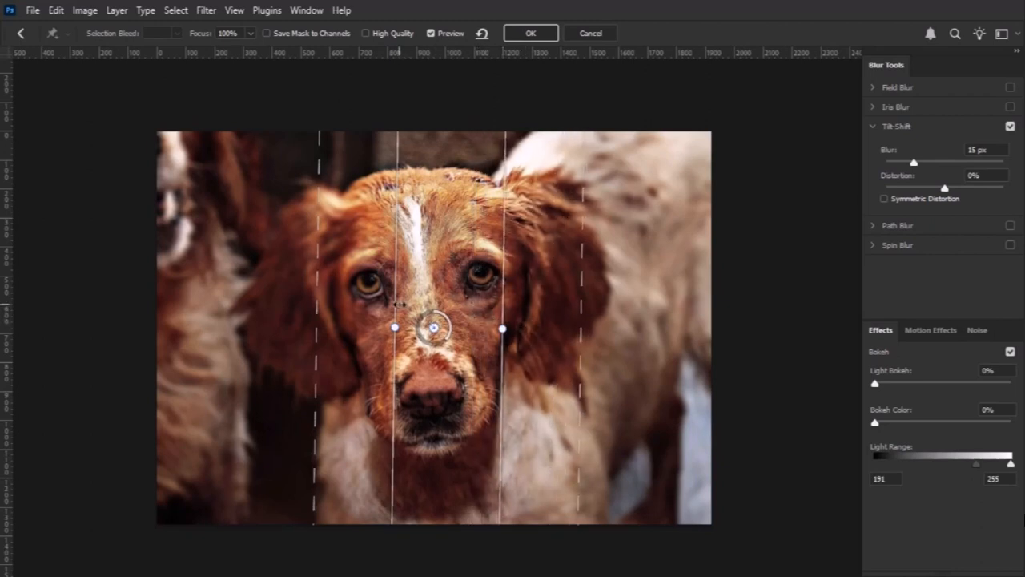
pyautogui.moveTo(394, 303); pyautogui.dragTo(387, 305)
pyautogui.moveTo(357, 298); pyautogui.dragTo(353, 297)
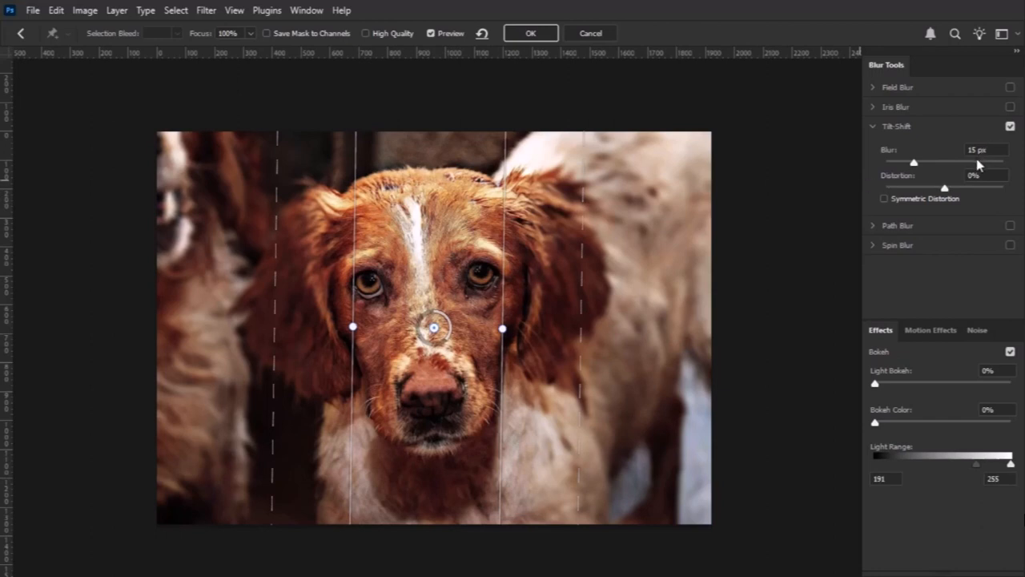
# Try a Tilt-Shift blur of 9 px and return the blur to 15 px.
pyautogui.moveTo(946, 192)
pyautogui.mouseDown()
pyautogui.moveTo(918, 189)
pyautogui.moveTo(951, 195)
pyautogui.mouseUp()
pyautogui.moveTo(448, 318); pyautogui.dragTo(439, 342)
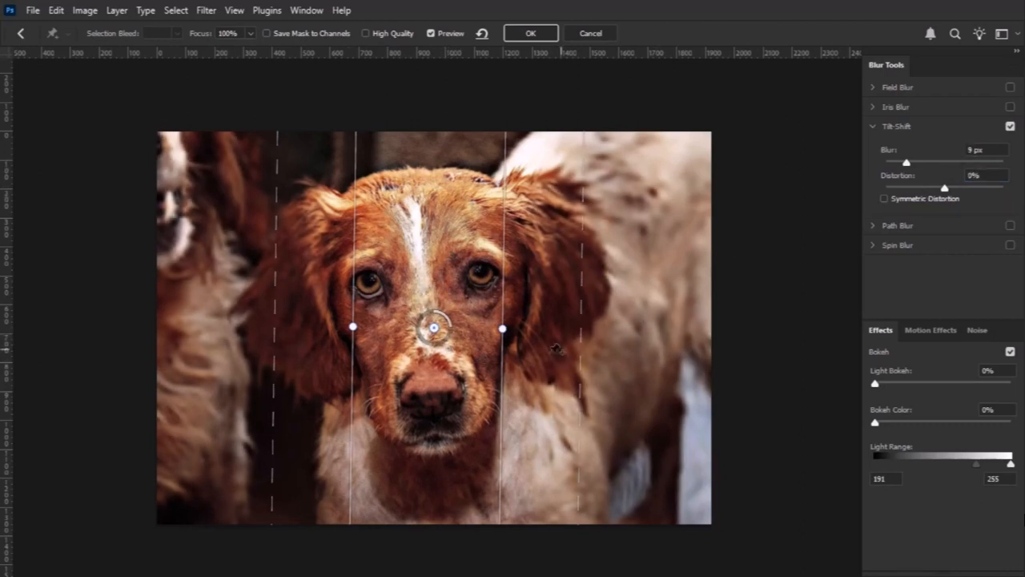
pyautogui.moveTo(448, 320); pyautogui.dragTo(445, 332)
pyautogui.moveTo(910, 166)
pyautogui.mouseDown()
pyautogui.moveTo(935, 165)
pyautogui.moveTo(916, 168)
pyautogui.mouseUp()
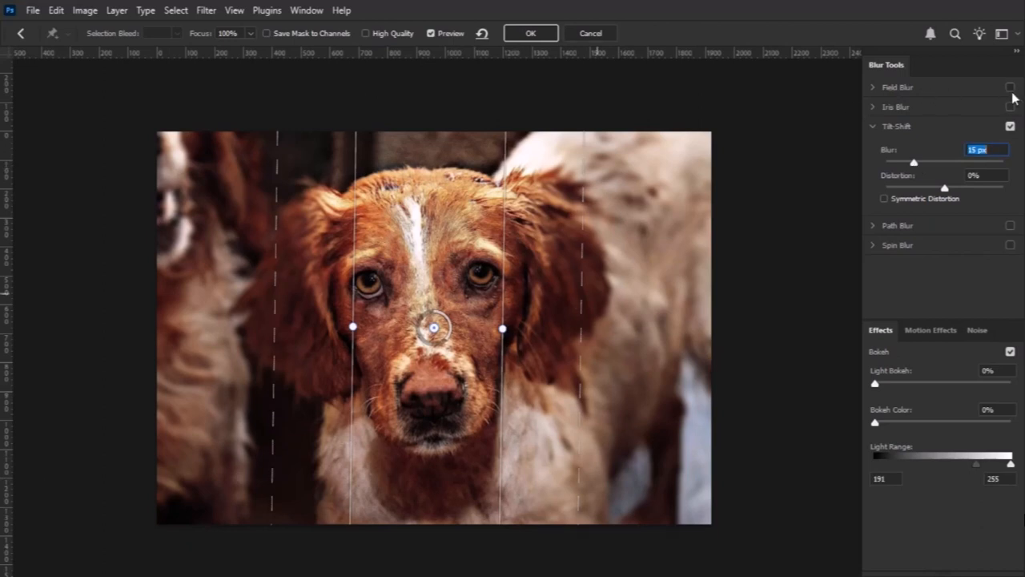
# Enable Field Blur and place pins on both eyes and just below the nose, with a 1 px blur on the nose pin.
pyautogui.click(916, 91)
pyautogui.moveTo(440, 334); pyautogui.dragTo(373, 282)
pyautogui.click(481, 276)
pyautogui.moveTo(487, 276); pyautogui.dragTo(490, 276)
pyautogui.click(432, 415)
pyautogui.moveTo(437, 412)
pyautogui.mouseDown()
pyautogui.moveTo(446, 408)
pyautogui.moveTo(435, 412)
pyautogui.moveTo(441, 428)
pyautogui.mouseUp()
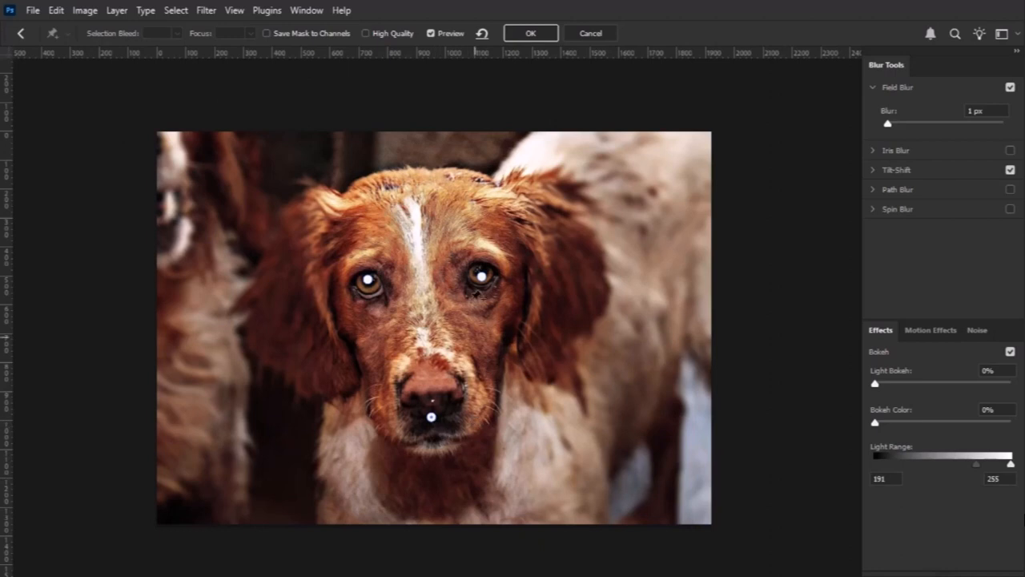
# Undo the most recent Field Blur pin adjustments and apply the Blur Gallery effects to the smart object.
pyautogui.hotkey('ctrl', 'z')
pyautogui.hotkey('ctrl', 'z')
pyautogui.hotkey('ctrl', 'z')
pyautogui.hotkey('ctrl', 'z')
pyautogui.hotkey('ctrl', 'z')
pyautogui.hotkey('ctrl', 'z')
pyautogui.click(530, 32)
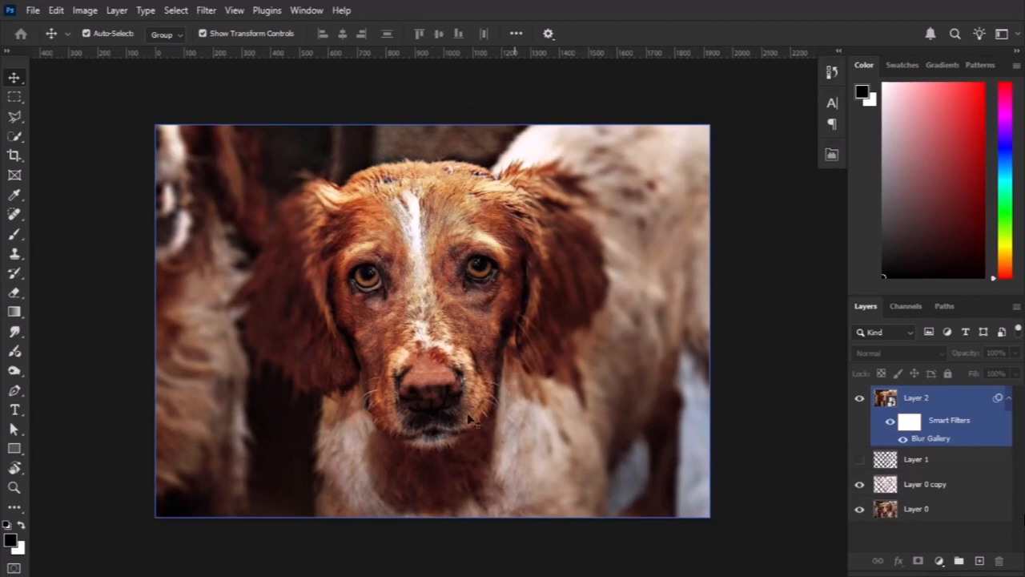
# Compare the original fenced photo with the edited result by twice showing Layer 0 alone and restoring the other visible layers.
pyautogui.scroll(-1, 451, 320)
pyautogui.click(725, 388)
pyautogui.click(914, 510)
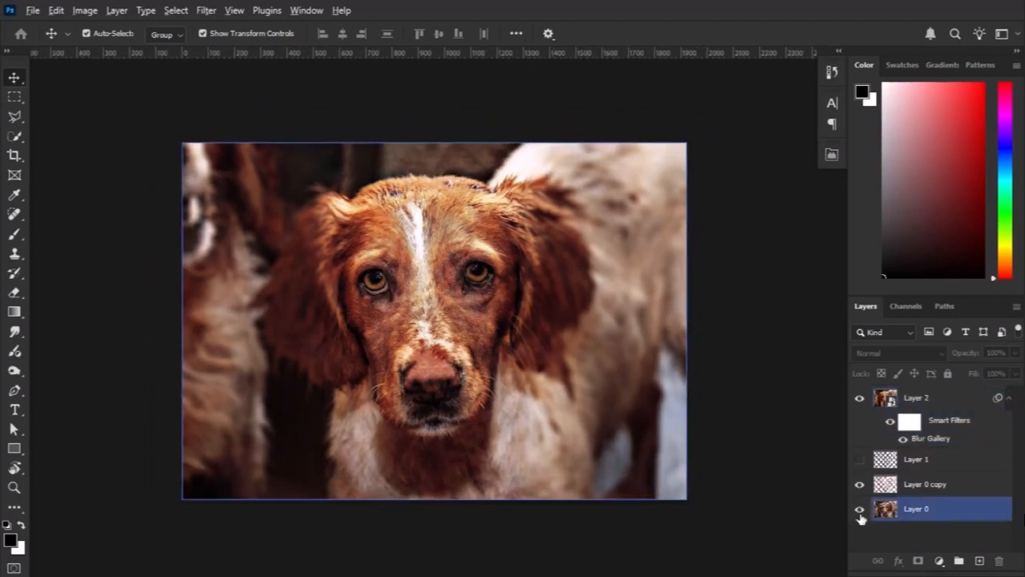
pyautogui.keyDown('alt'); pyautogui.click(860, 513); pyautogui.keyUp('alt')
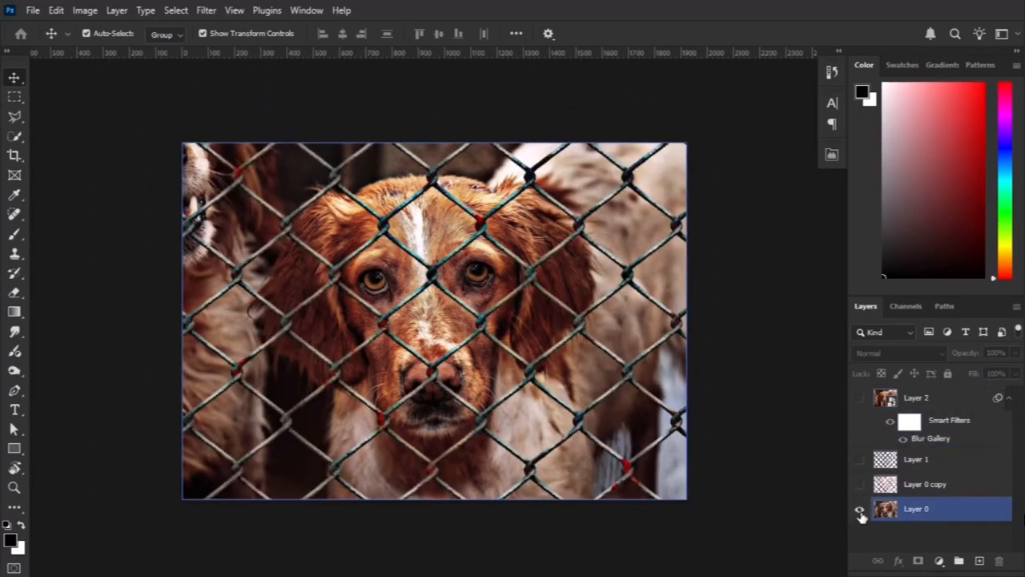
pyautogui.keyDown('alt'); pyautogui.click(861, 513); pyautogui.keyUp('alt')
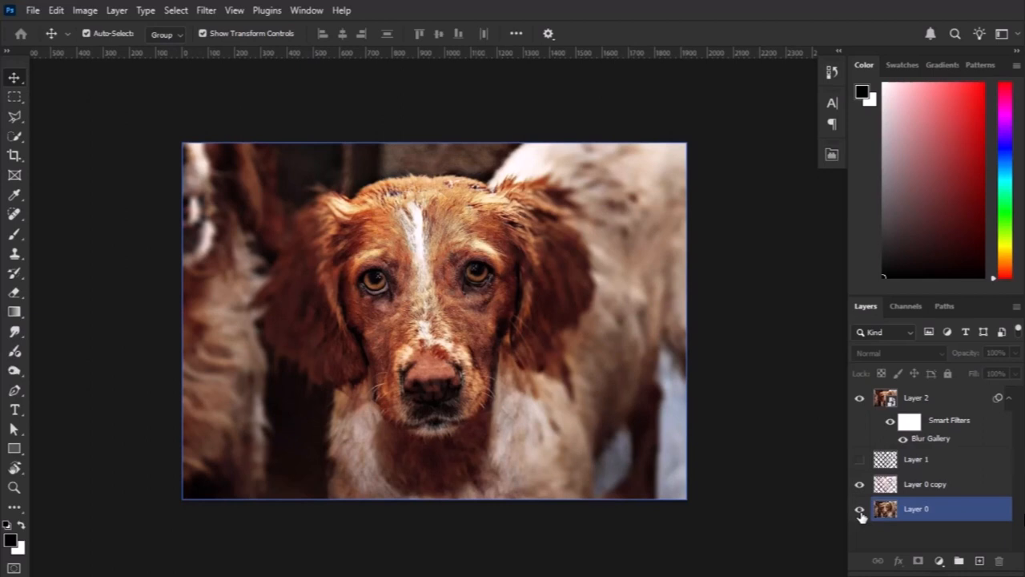
pyautogui.keyDown('alt'); pyautogui.click(861, 513); pyautogui.keyUp('alt')
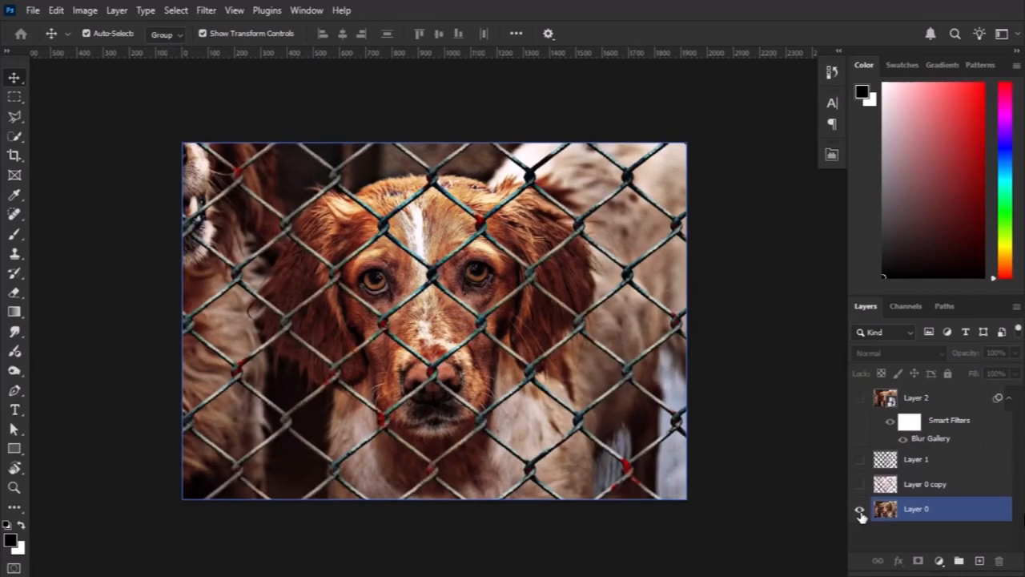
pyautogui.keyDown('alt'); pyautogui.click(860, 513); pyautogui.keyUp('alt')
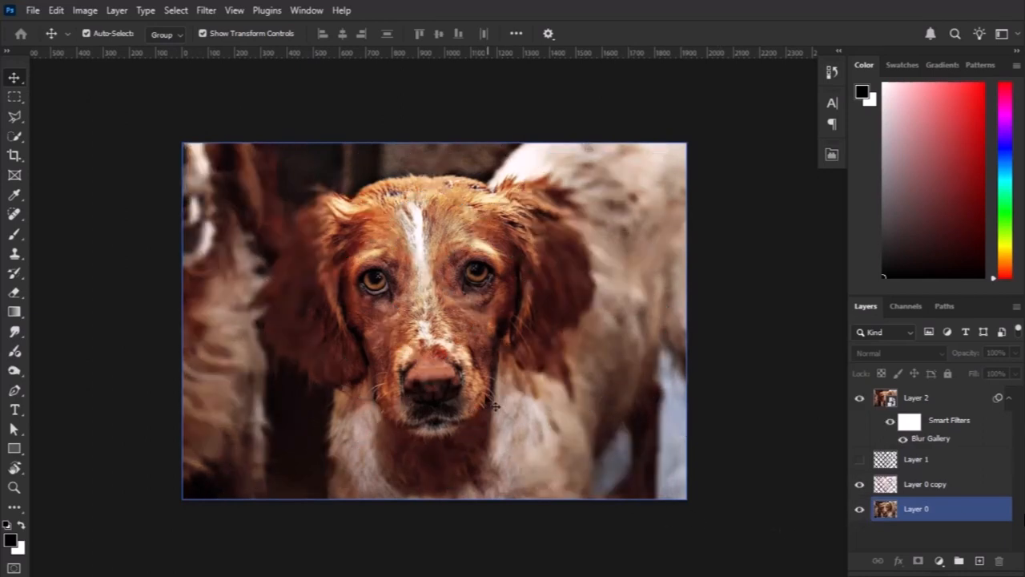
pyautogui.click(406, 394)
pyautogui.hotkey('ctrl', 'z')
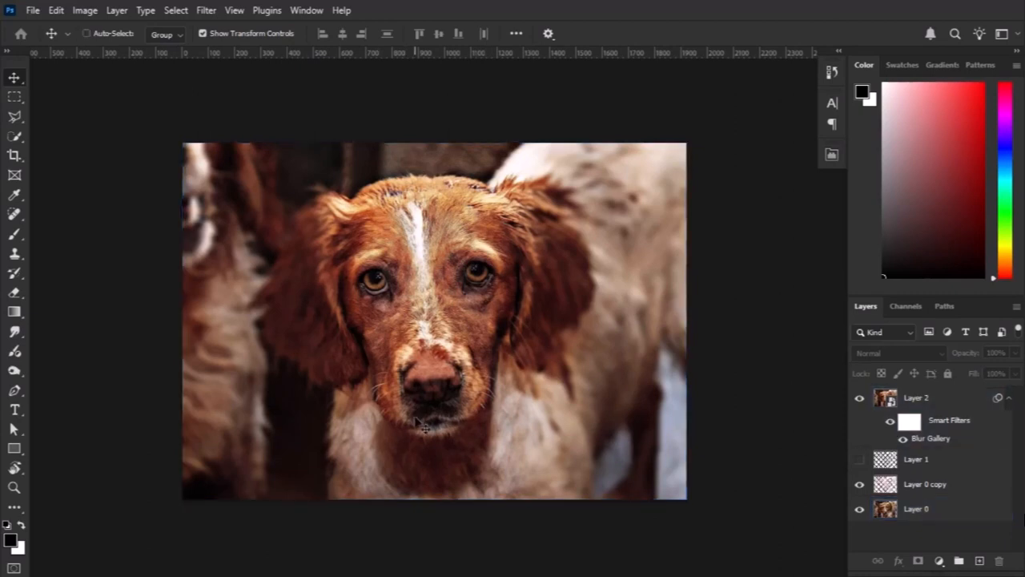